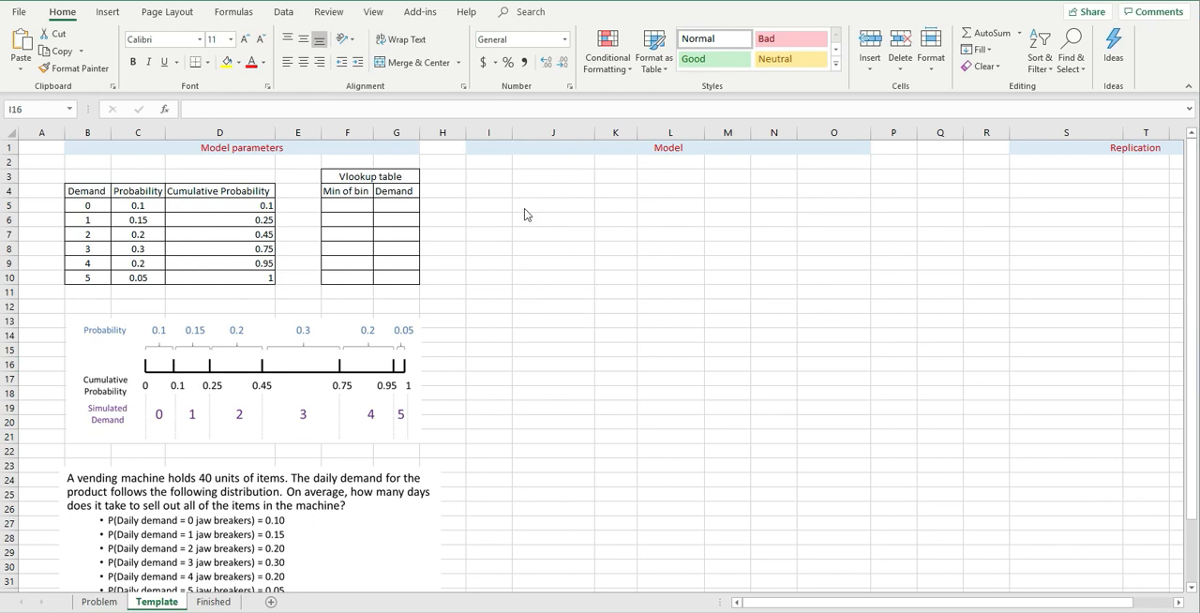
- Add a Day column in the Model section from I3, with days 1, 2 and 3 listed below the header
{"action": "left_click", "coordinate": [488, 193]}
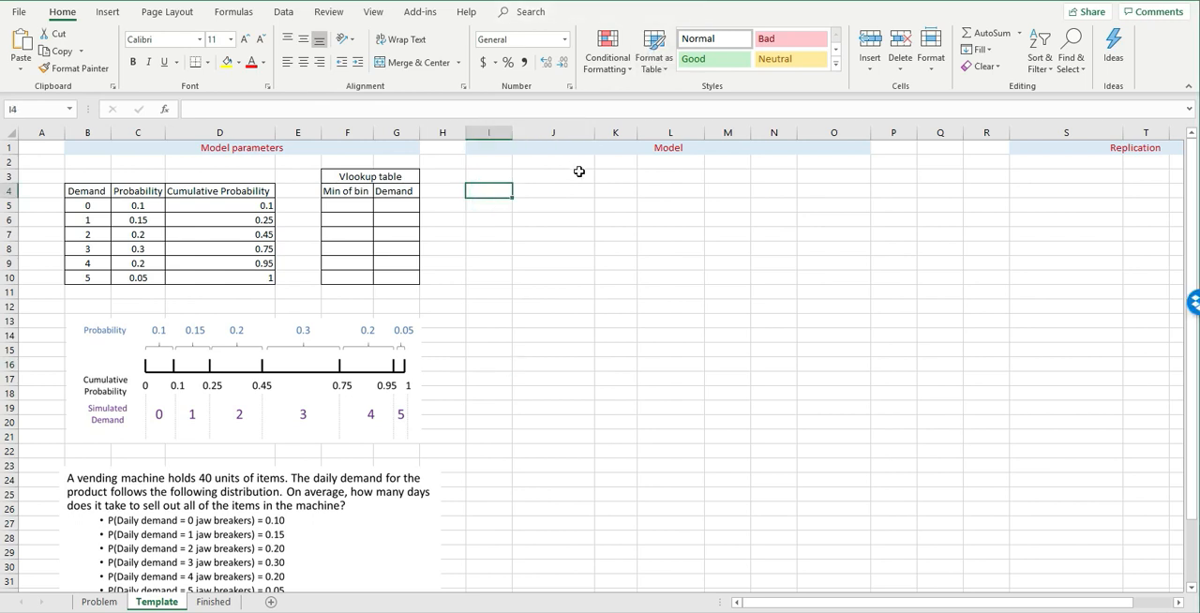
{"action": "key", "text": "Up"}
{"action": "type", "text": "Day"}
{"action": "key", "text": "Return"}
{"action": "type", "text": "1"}
{"action": "key", "text": "Return"}
{"action": "type", "text": "2"}
{"action": "key", "text": "Return"}
{"action": "type", "text": "3"}
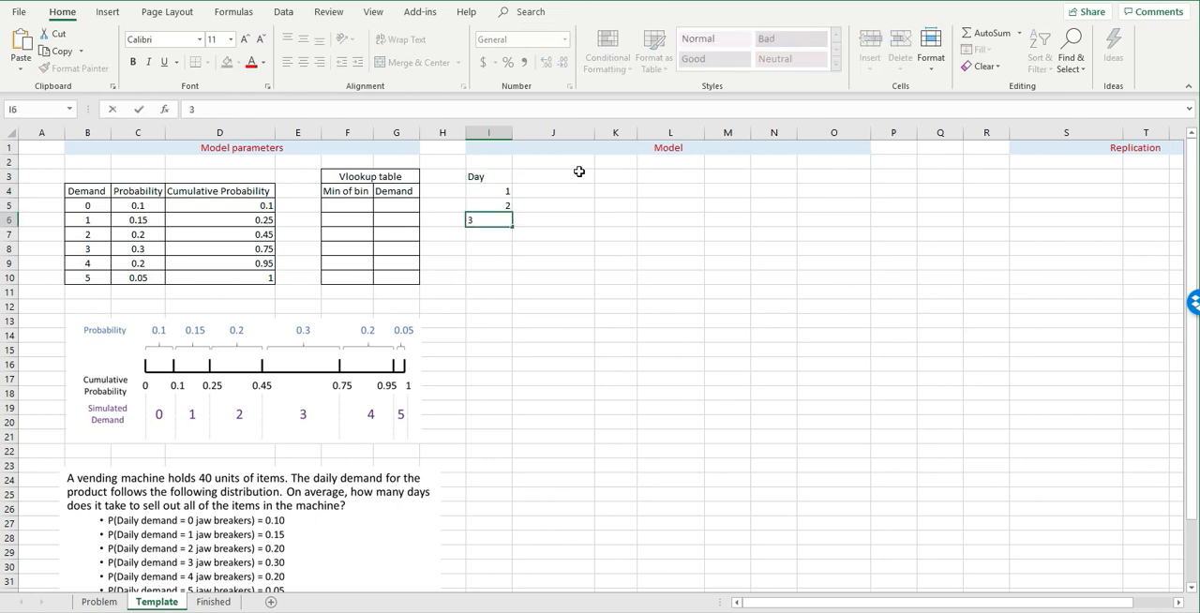
{"action": "key", "text": "Tab"}
- Enter the header Demand in K3 of the Model section
{"action": "key", "text": "Up"}
{"action": "key", "text": "Up"}
{"action": "key", "text": "Right"}
{"action": "key", "text": "Up"}
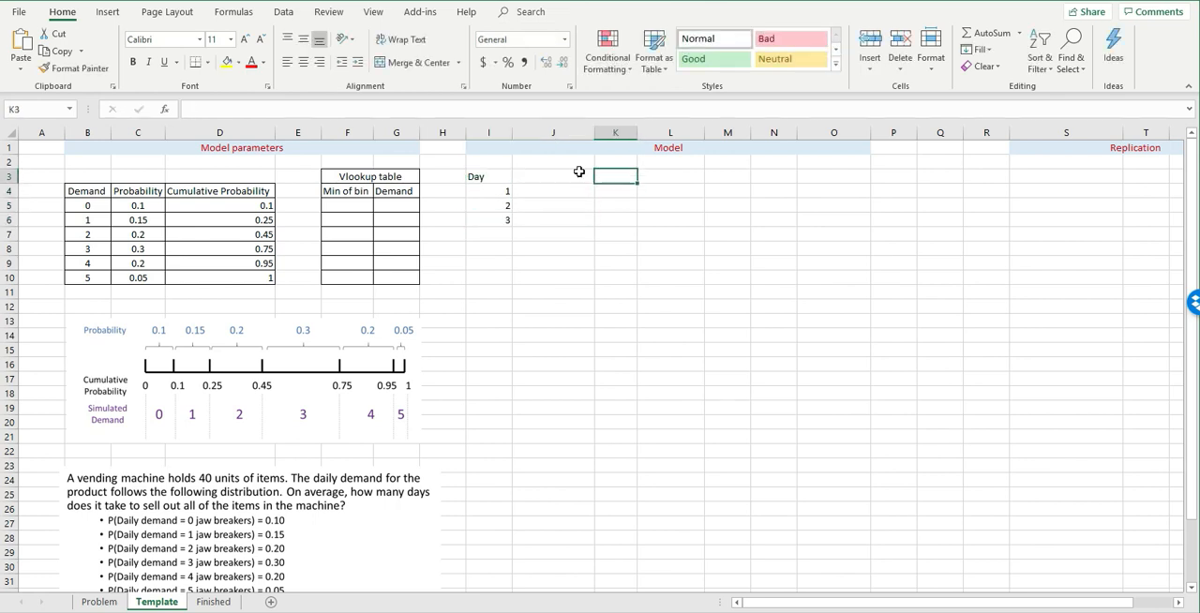
{"action": "type", "text": "Demand"}
{"action": "key", "text": "Return"}
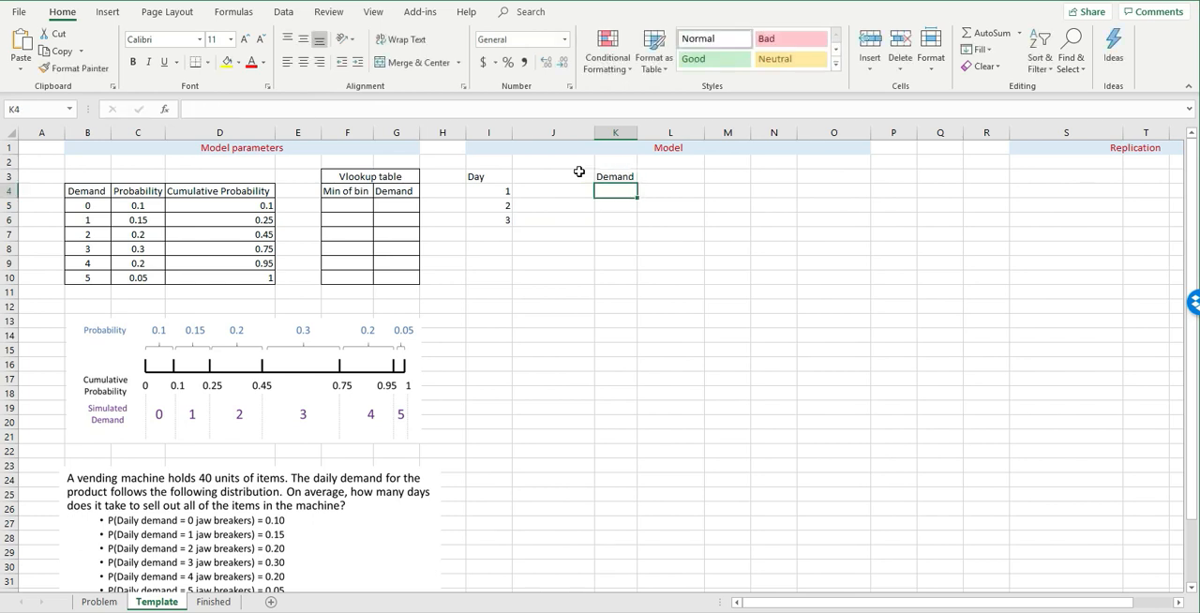
{"action": "key", "text": "Down"}
{"action": "key", "text": "Down"}
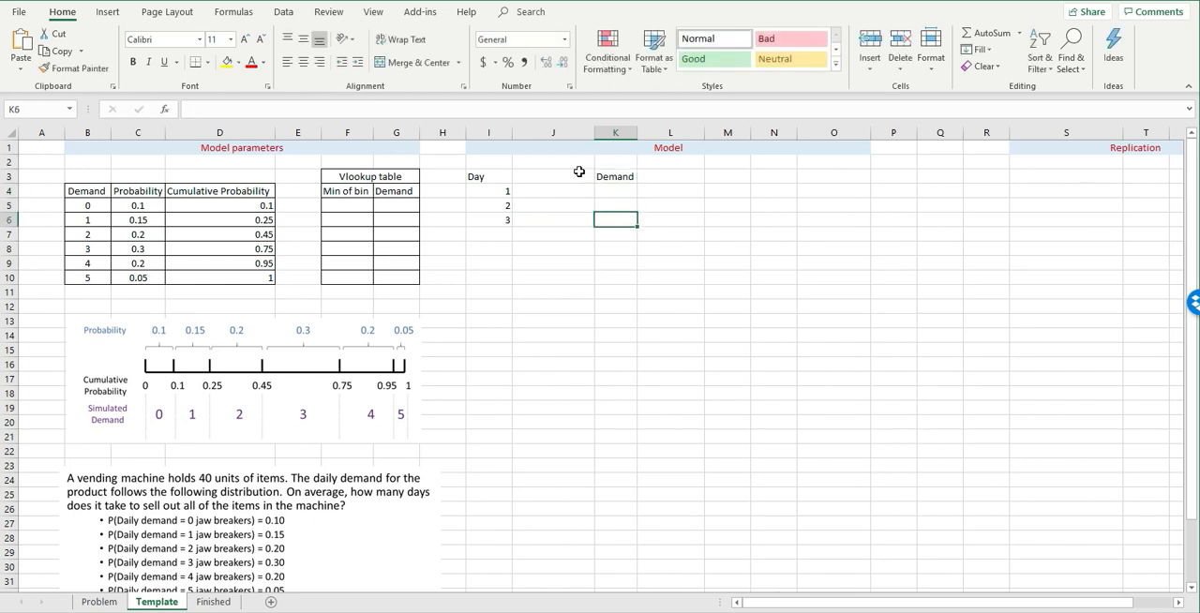
- Enter the header Random number in J3, between the Day and Demand headers
{"action": "key", "text": "Up"}
{"action": "key", "text": "Up"}
{"action": "key", "text": "Left"}
{"action": "key", "text": "Up"}
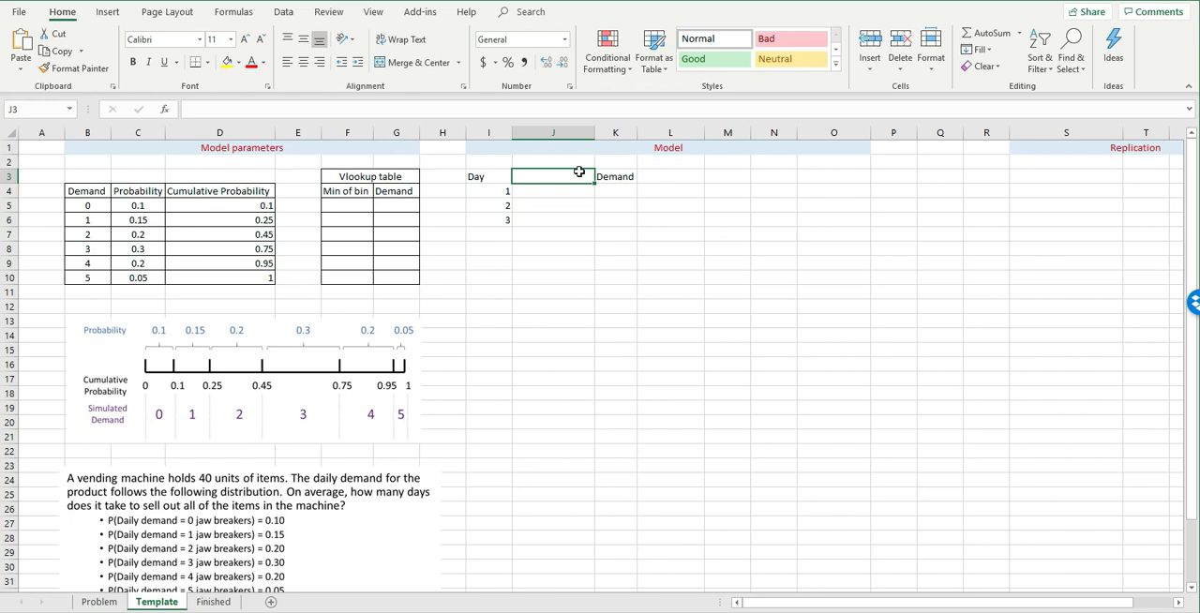
{"action": "type", "text": "Ran"}
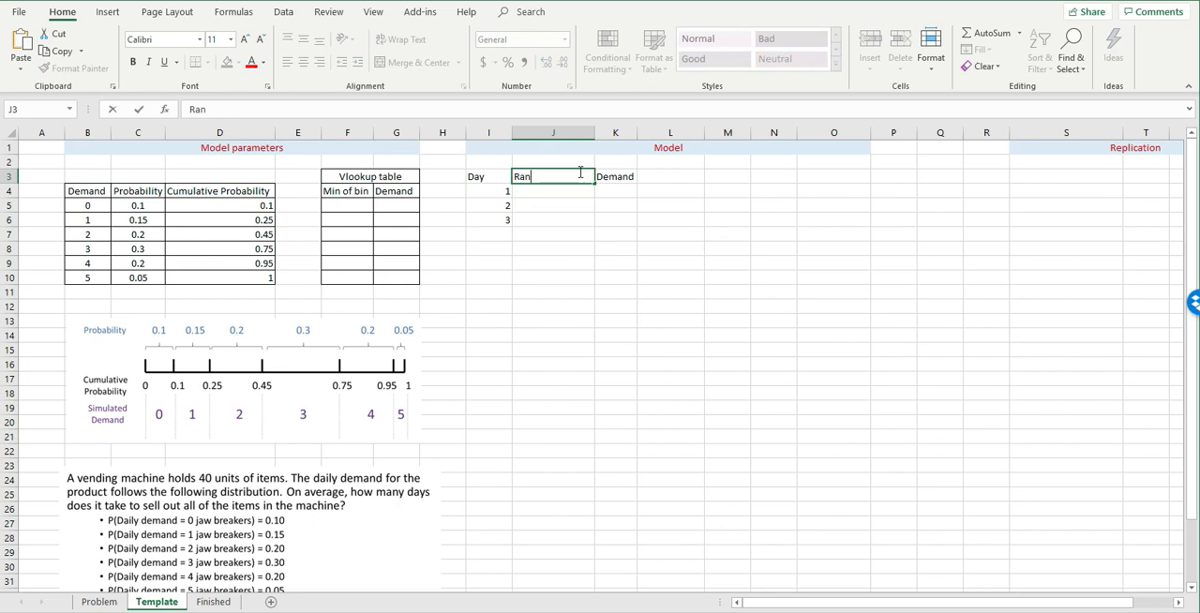
{"action": "type", "text": "dom number"}
{"action": "key", "text": "Return"}
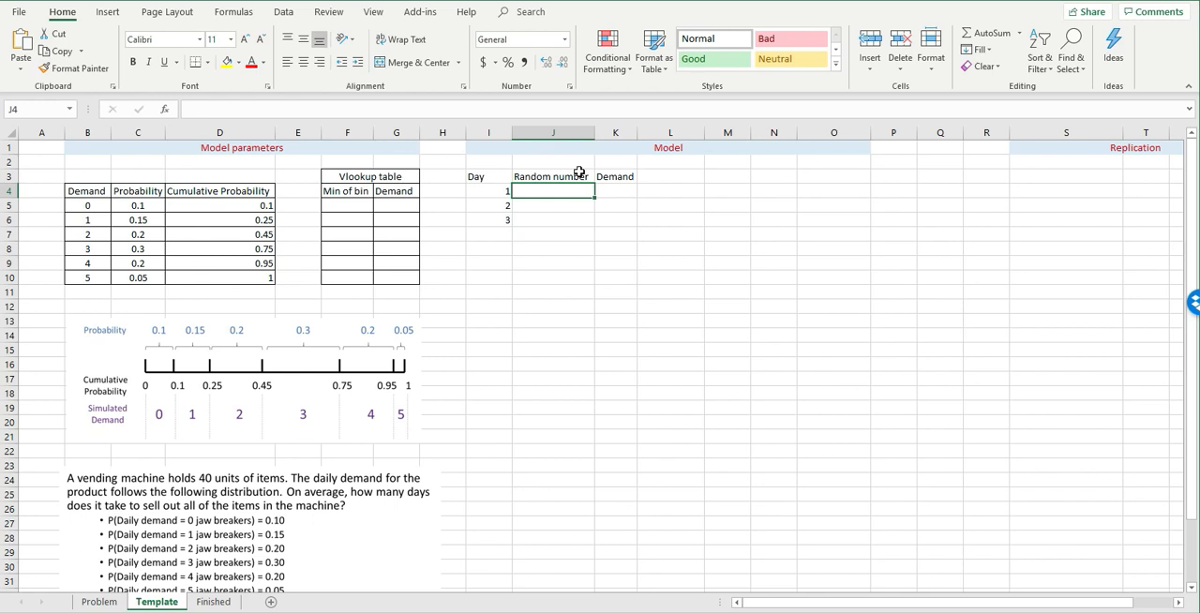
- Enter 0.5 as the day 1 random number in J4
{"action": "key", "text": "Right"}
{"action": "key", "text": "Left"}
{"action": "type", "text": "0."}
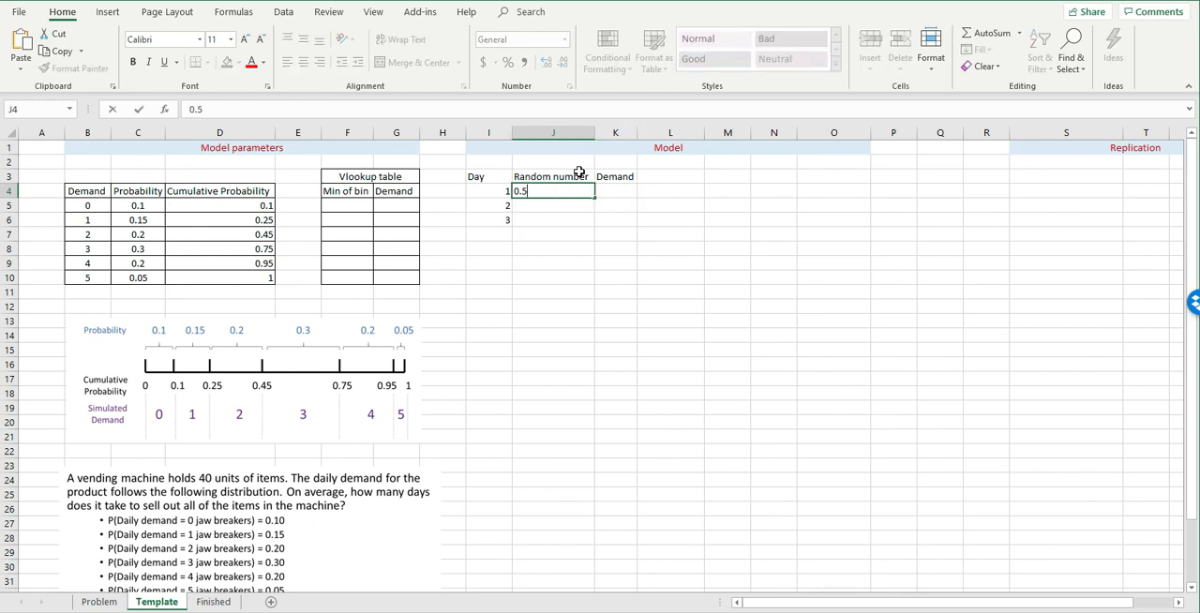
{"action": "type", "text": "5"}
{"action": "key", "text": "Return"}
{"action": "key", "text": "Up"}
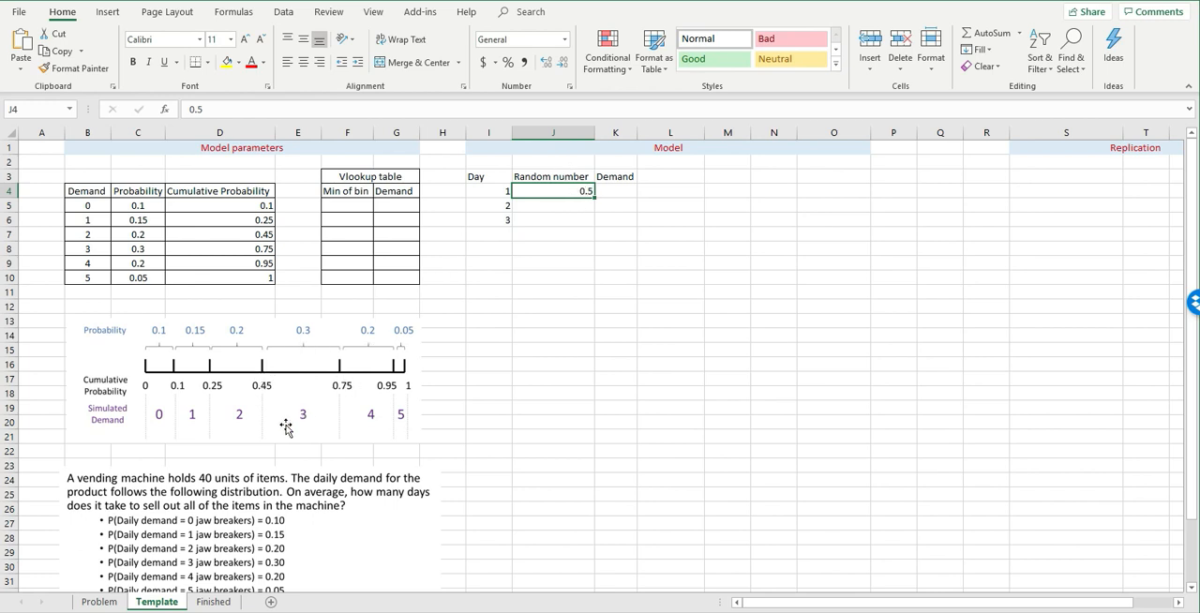
- Enter 3 as the day 1 demand in K4
{"action": "left_click", "coordinate": [622, 194]}
{"action": "type", "text": "3"}
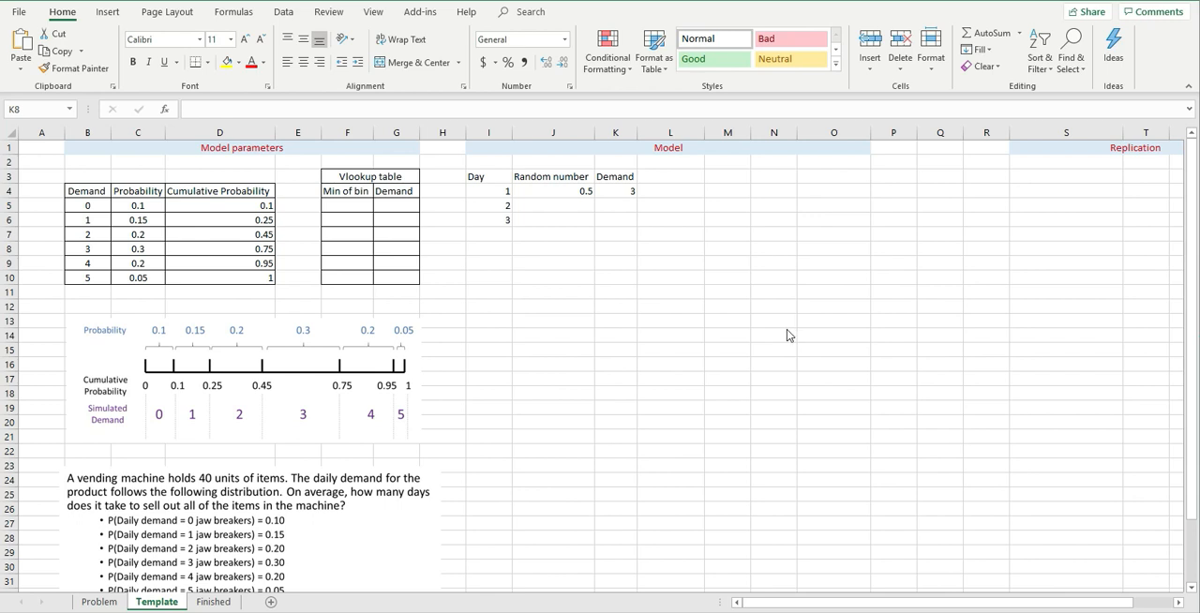
{"action": "left_click", "coordinate": [681, 251]}
{"action": "left_click", "coordinate": [628, 194]}
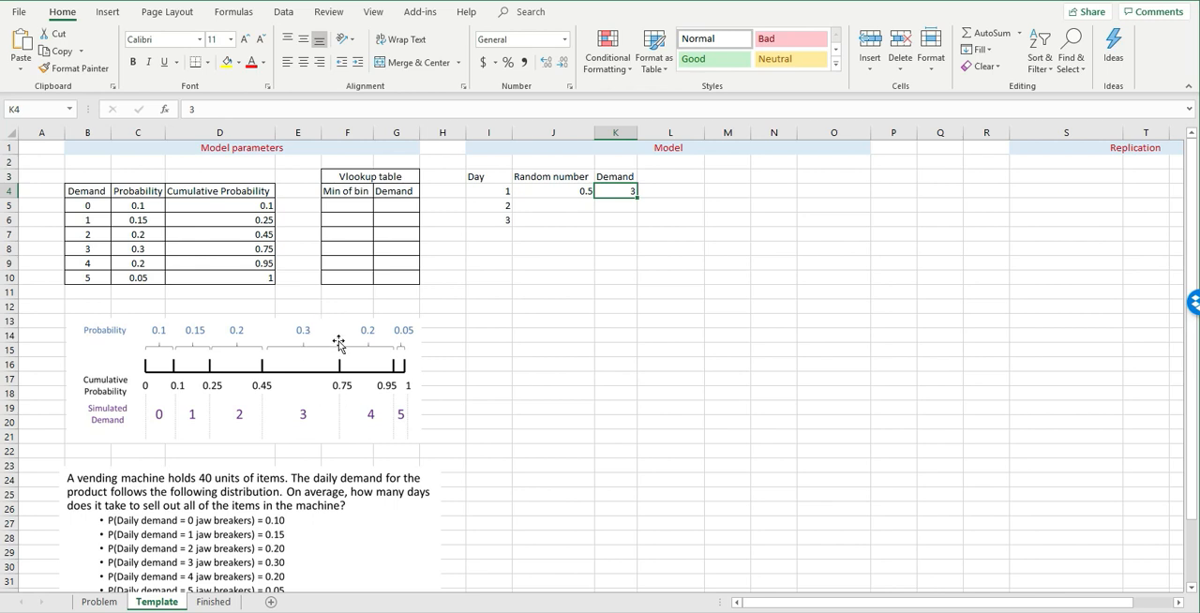
- Copy the demand values B5:B10 and paste them as values into the Vlookup table's Demand column from G5
{"action": "left_click", "coordinate": [359, 234]}
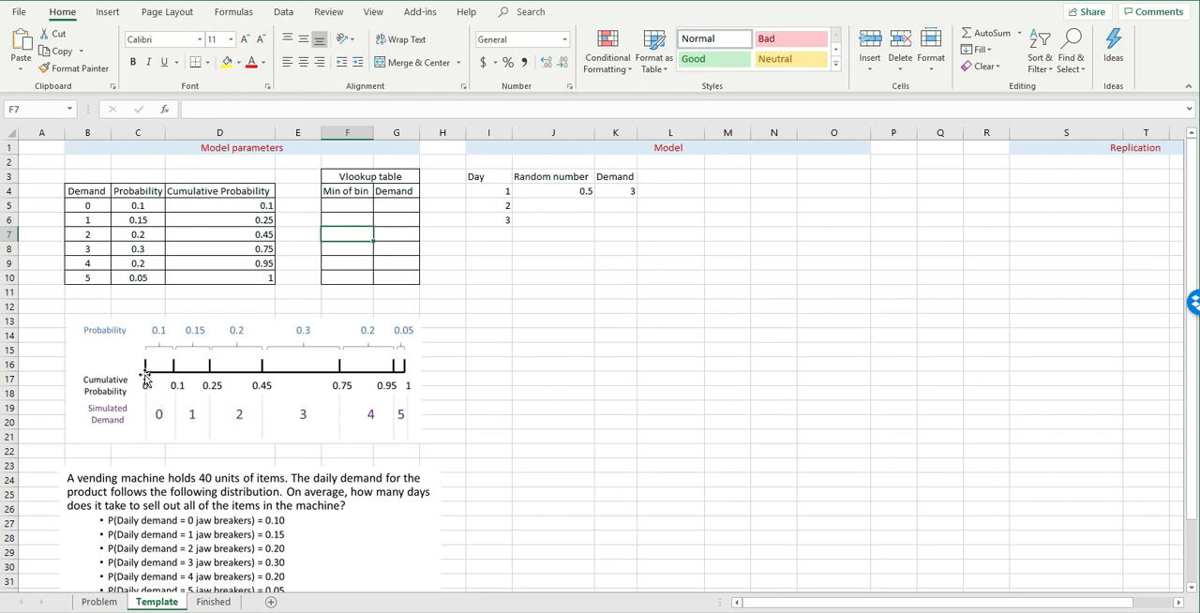
{"action": "left_click", "coordinate": [399, 193]}
{"action": "left_click", "coordinate": [367, 208]}
{"action": "left_click_drag", "start_coordinate": [396, 205], "coordinate": [393, 279]}
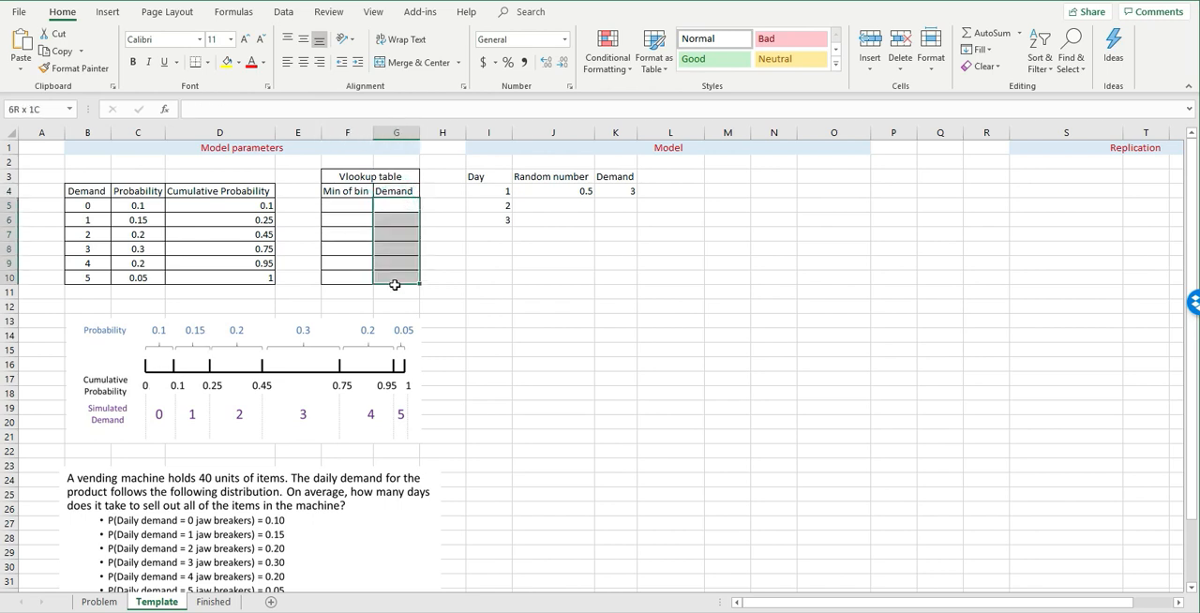
{"action": "left_click", "coordinate": [86, 191]}
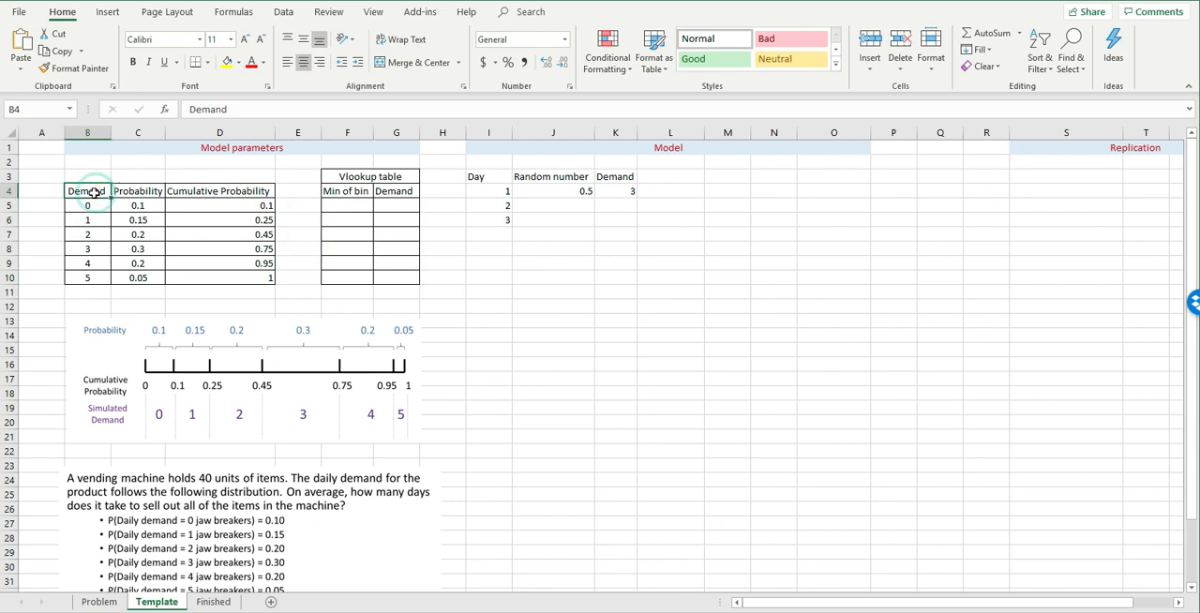
{"action": "left_click_drag", "start_coordinate": [87, 206], "coordinate": [86, 279]}
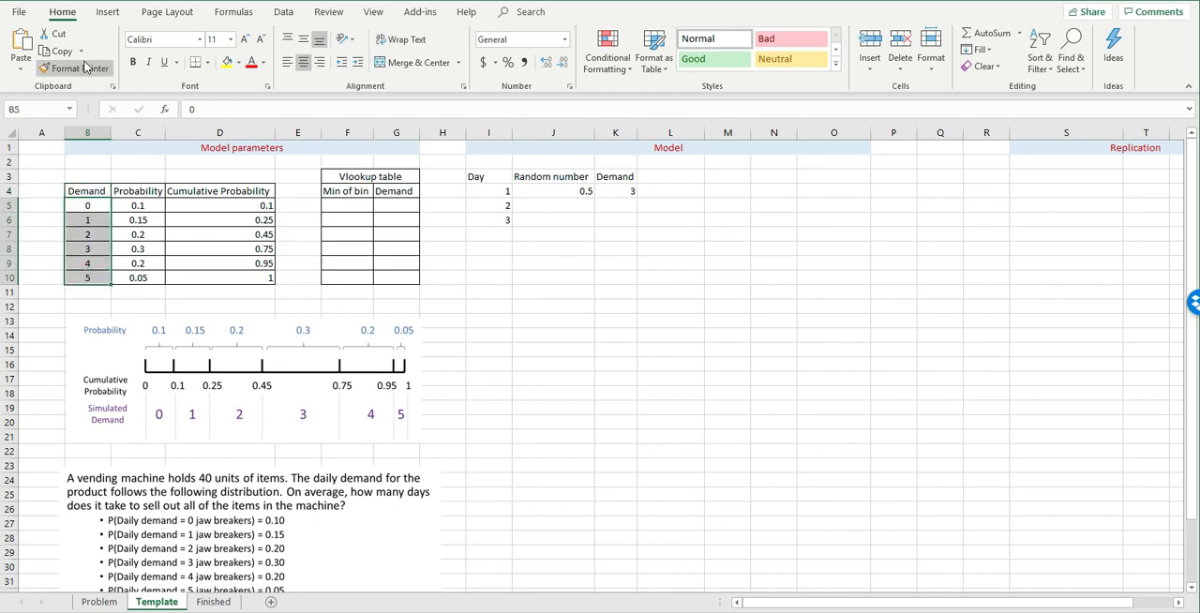
{"action": "left_click", "coordinate": [56, 51]}
{"action": "left_click", "coordinate": [405, 206]}
{"action": "right_click", "coordinate": [405, 206]}
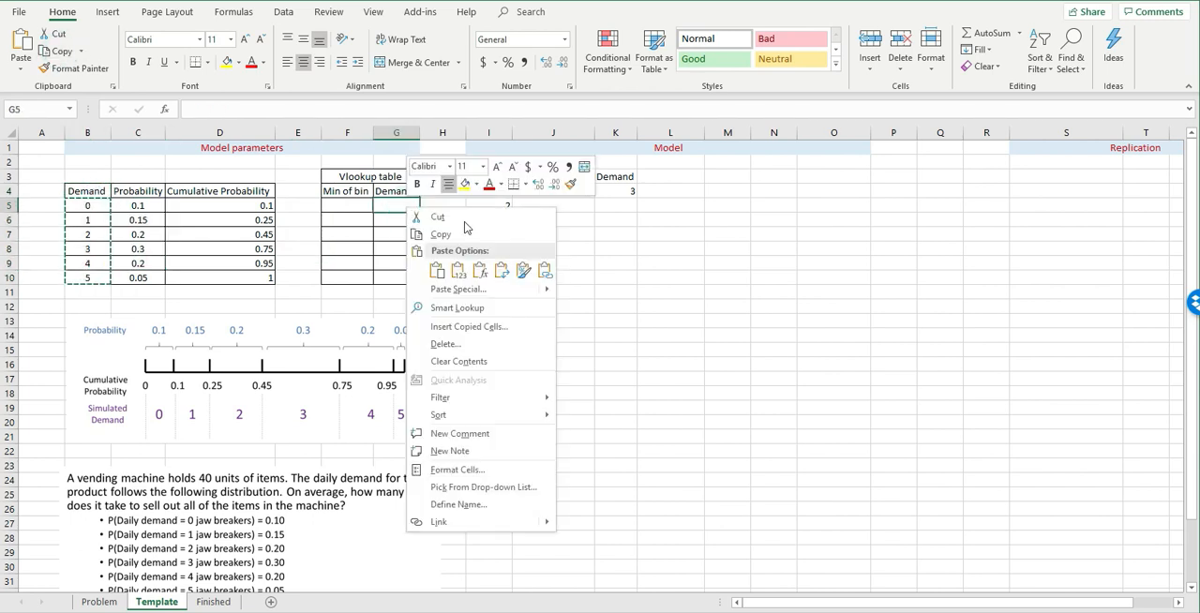
{"action": "left_click", "coordinate": [463, 270]}
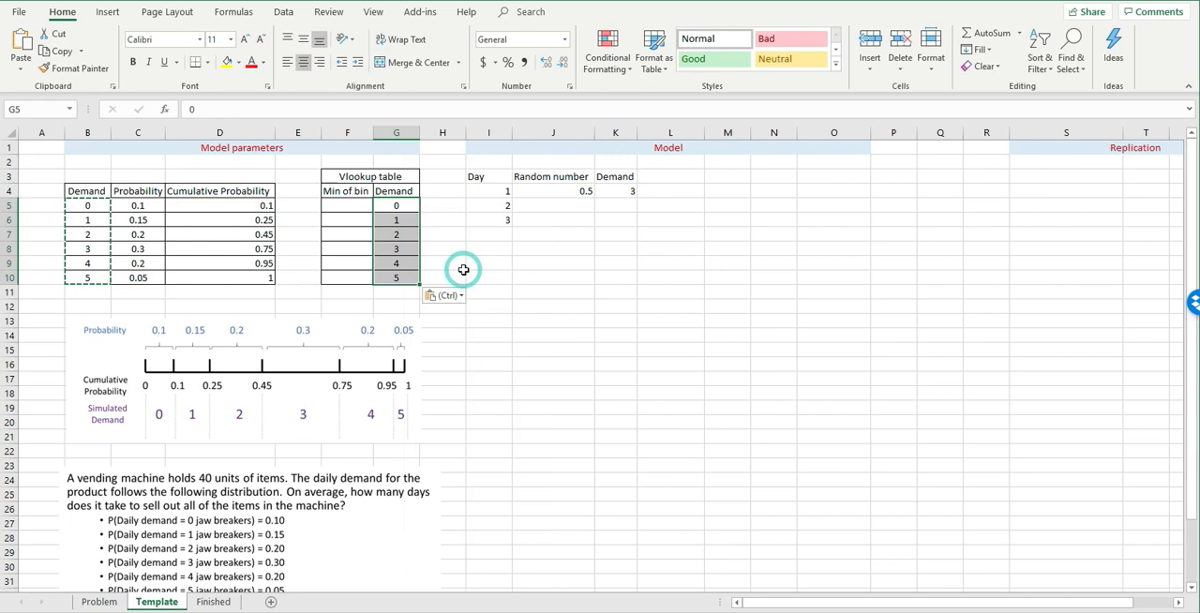
- Enter 0 in F5 as the minimum of the bin for demand 0
{"action": "left_click", "coordinate": [345, 206]}
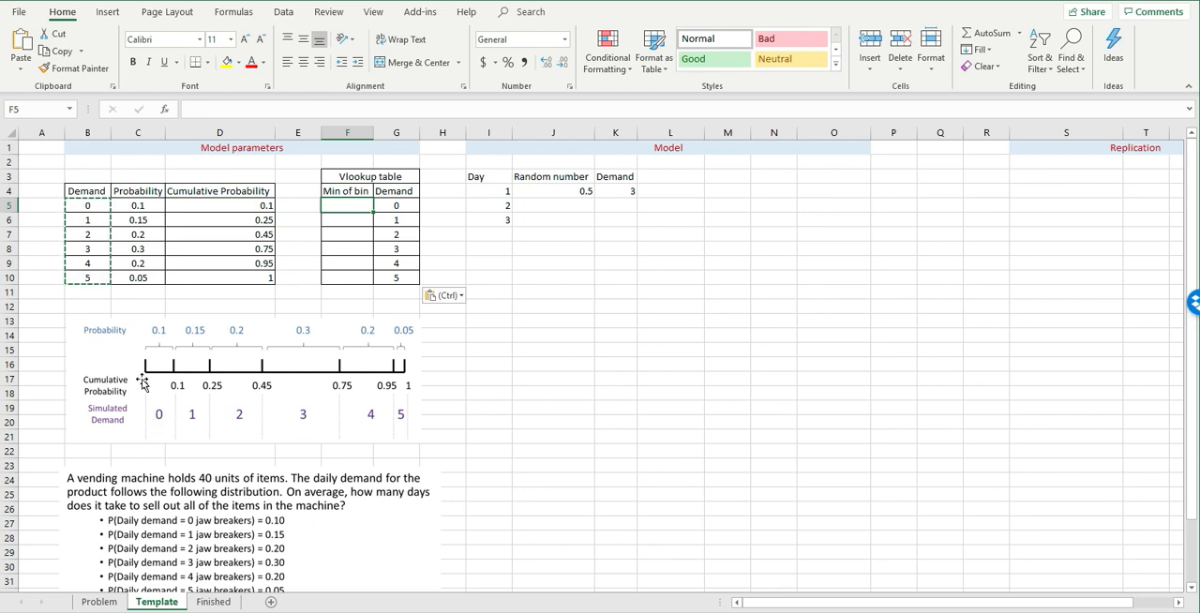
{"action": "type", "text": "0"}
{"action": "key", "text": "Return"}
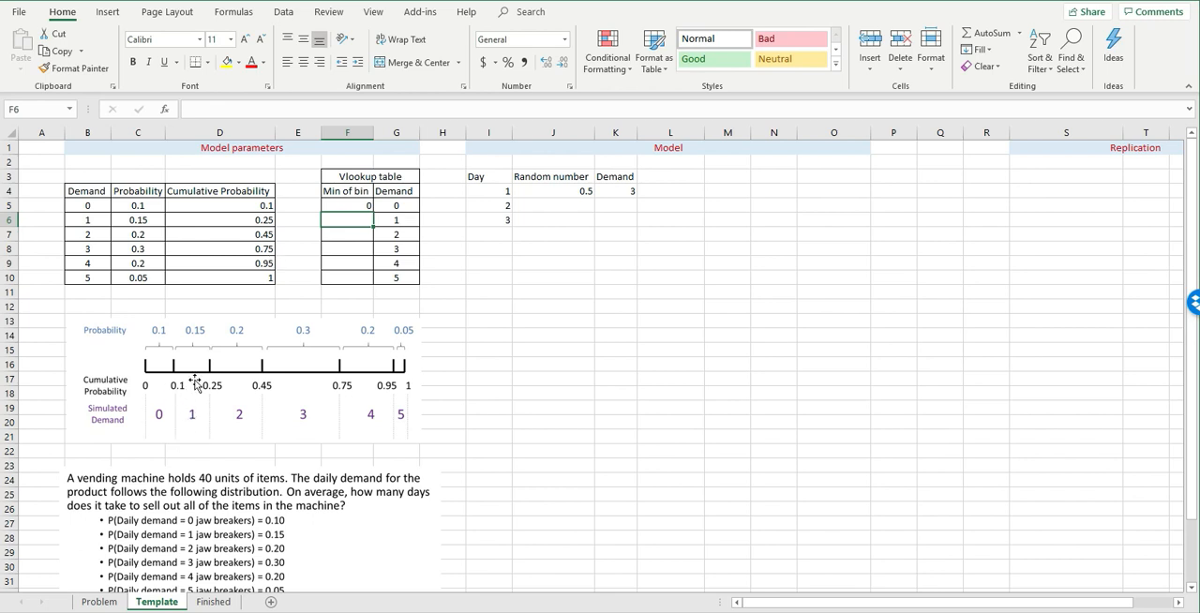
- Enter 0.1 and 0.25 in F6 and F7 as the bin minimums for demands 1 and 2
{"action": "type", "text": "0"}
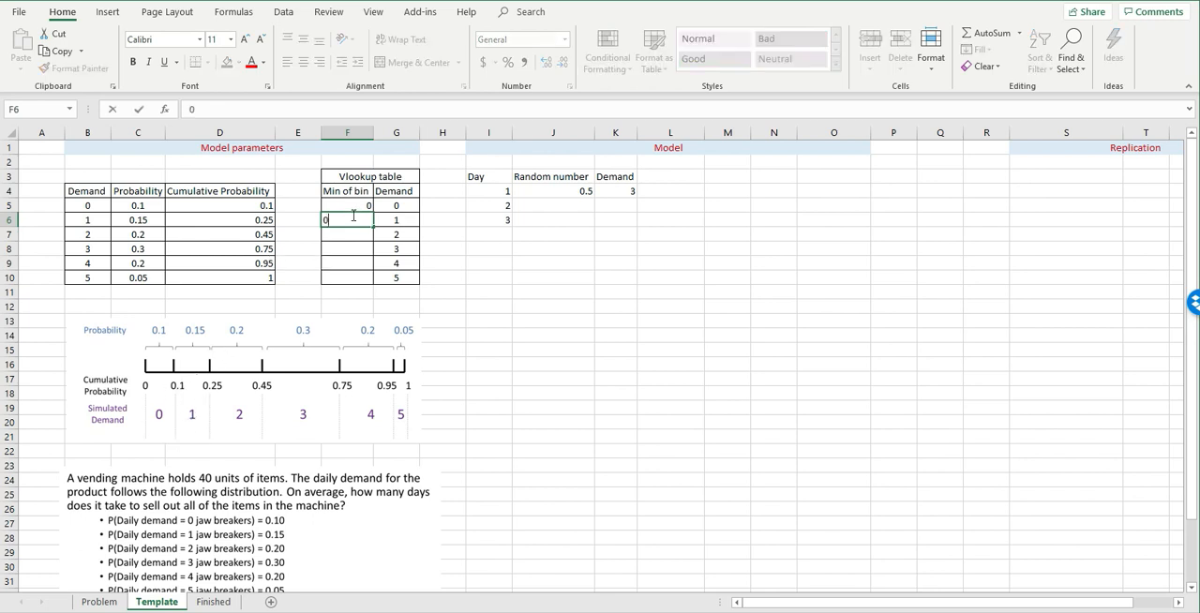
{"action": "key", "text": "Return"}
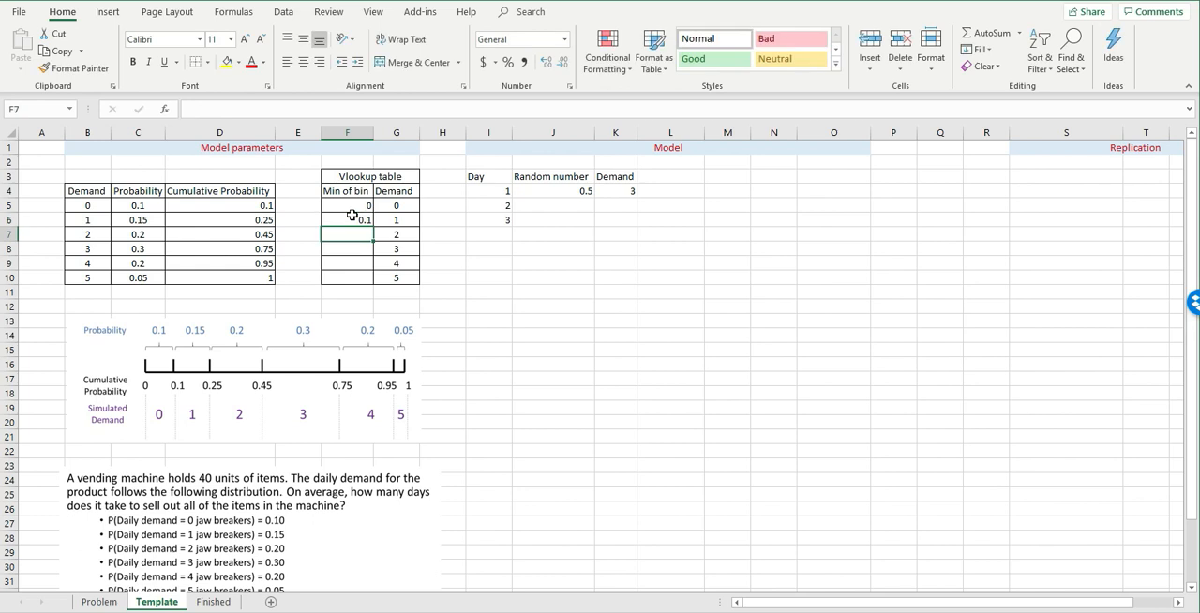
{"action": "left_click", "coordinate": [398, 234]}
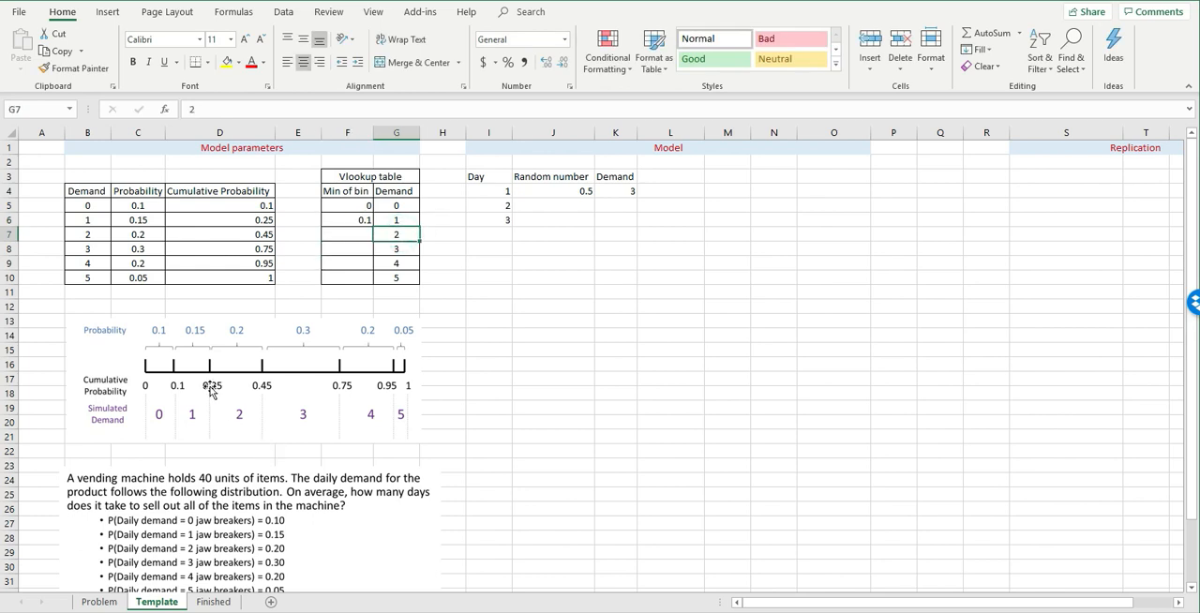
{"action": "left_click", "coordinate": [343, 232]}
{"action": "type", "text": "0.25"}
{"action": "key", "text": "Return"}
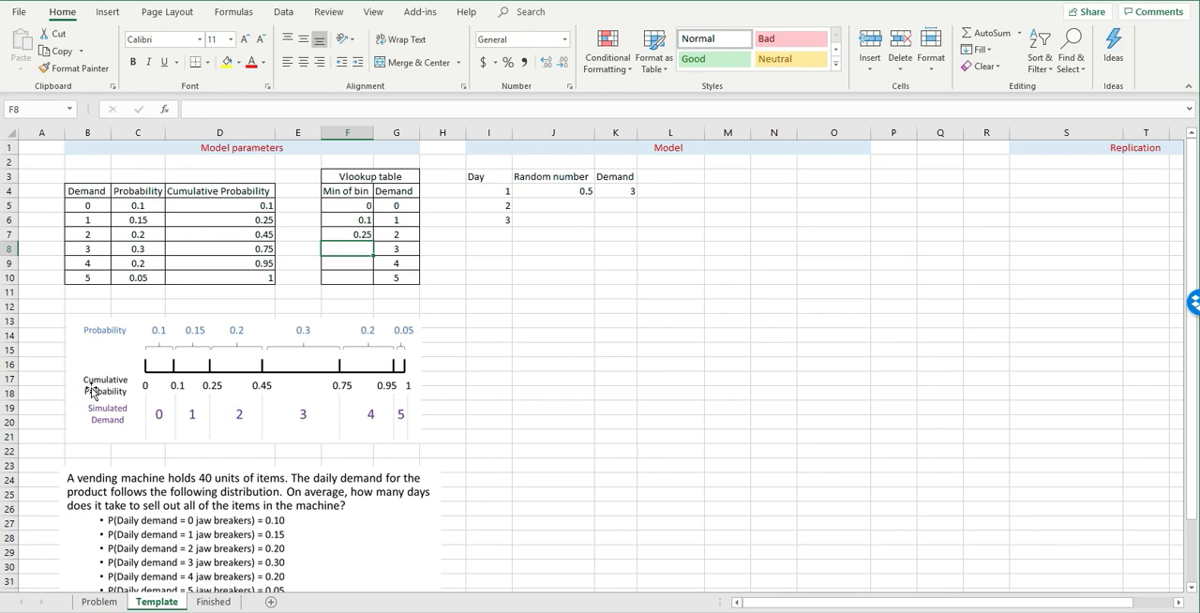
- Clear the manually entered bin minimums in F6:F8
{"action": "left_click_drag", "start_coordinate": [266, 205], "coordinate": [247, 277]}
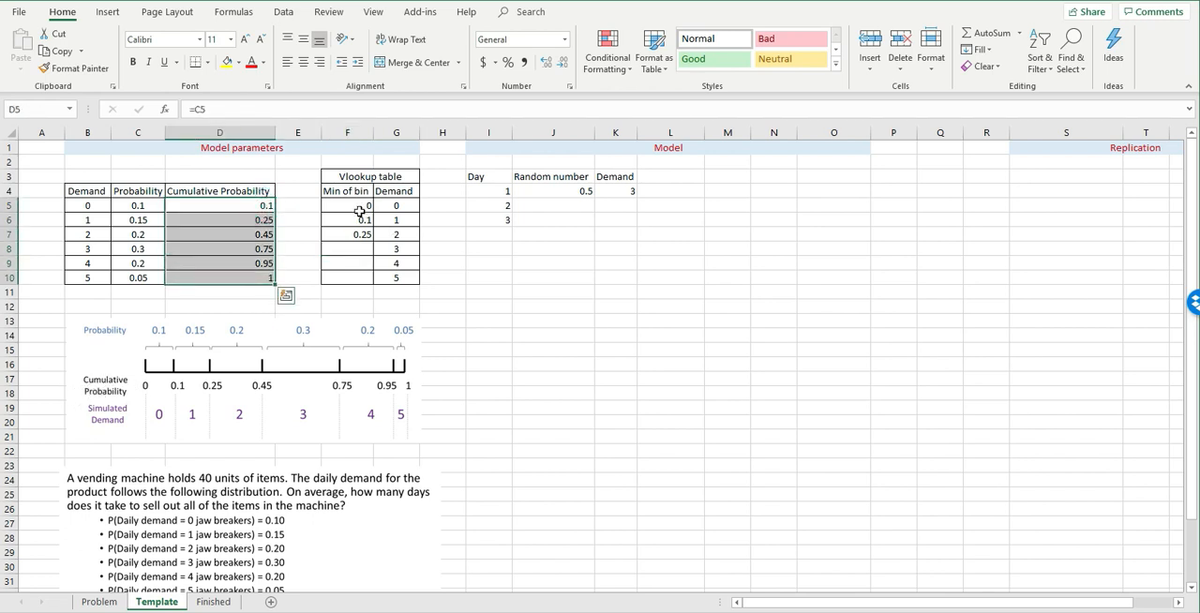
{"action": "left_click_drag", "start_coordinate": [352, 221], "coordinate": [356, 246]}
{"action": "key", "text": "Delete"}
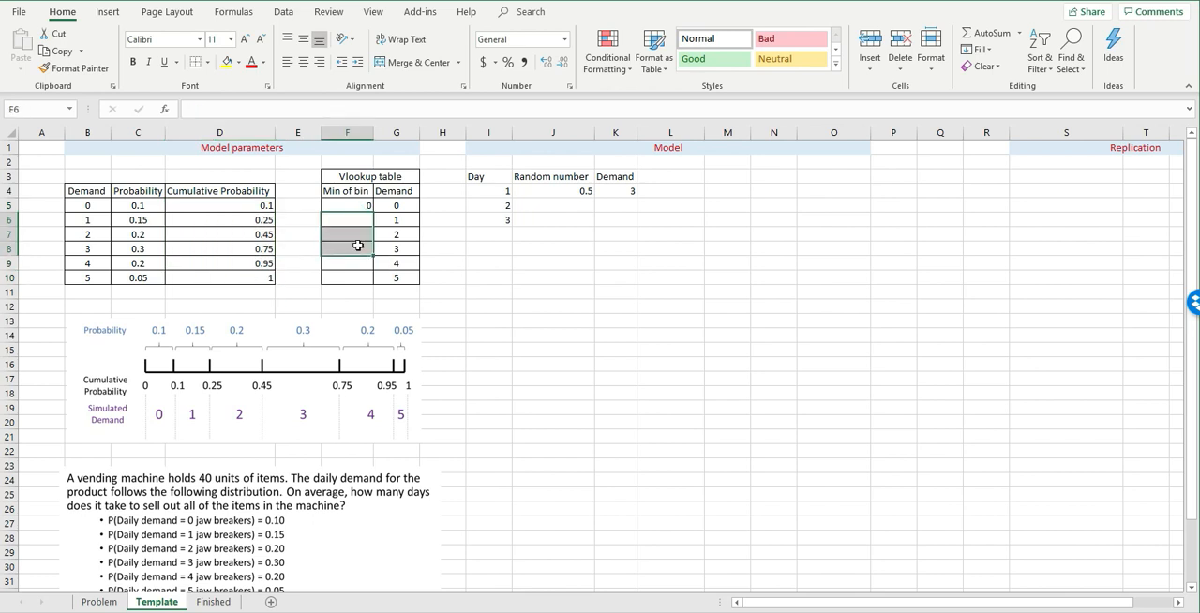
- Link F6 to the first cumulative probability with =D5 and fill the formula down to F10
{"action": "key", "text": "Up"}
{"action": "key", "text": "Down"}
{"action": "type", "text": "="}
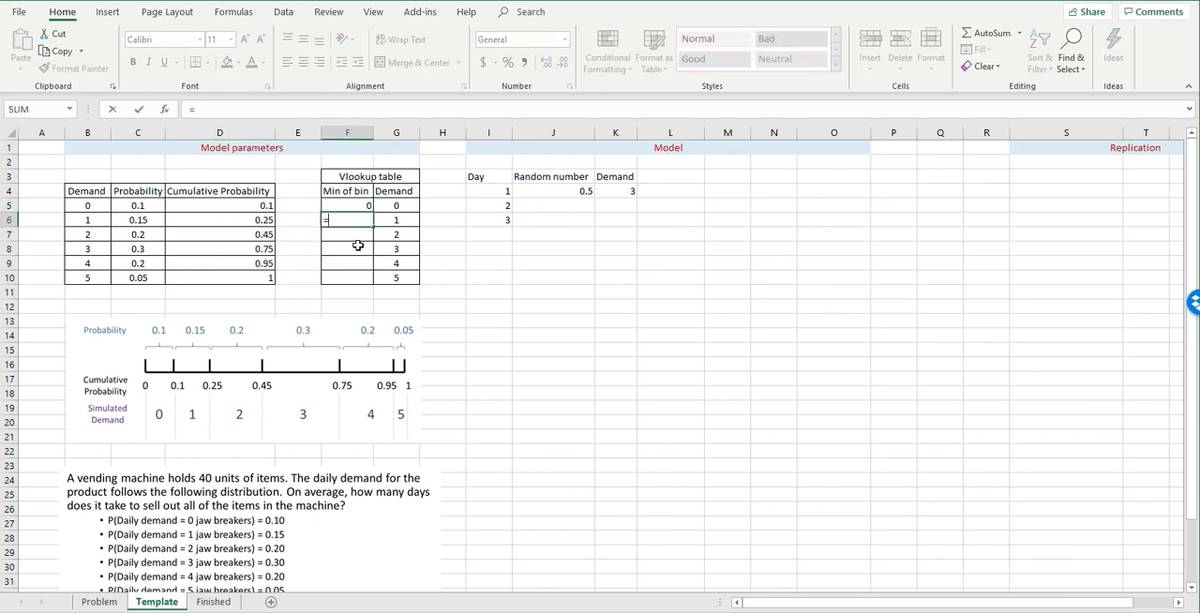
{"action": "left_click", "coordinate": [263, 204]}
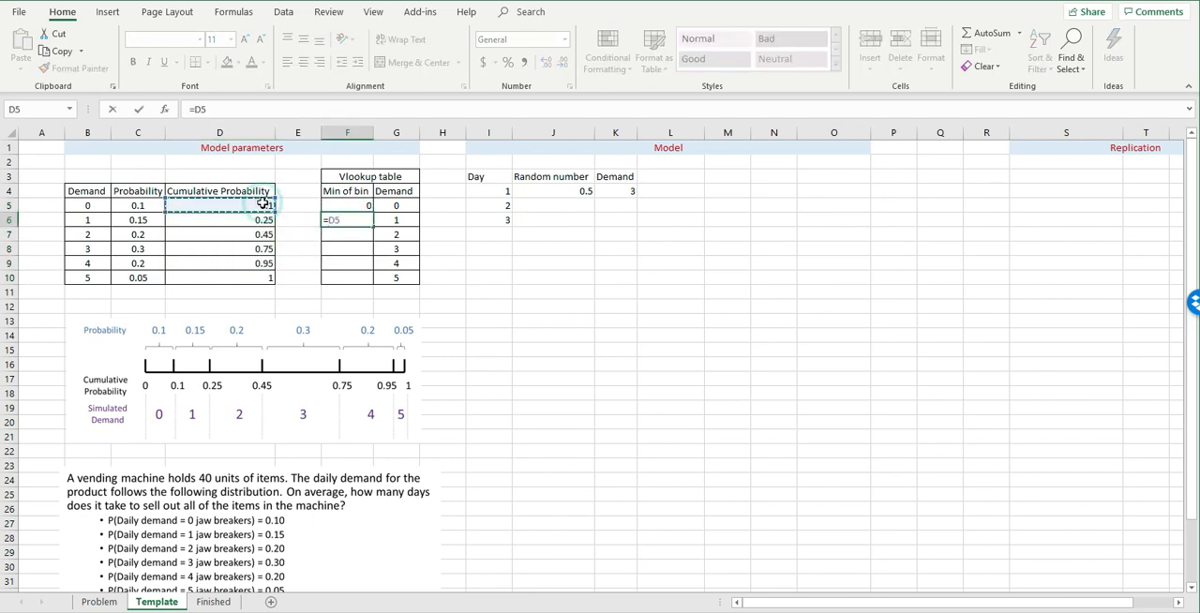
{"action": "key", "text": "Return"}
{"action": "left_click", "coordinate": [345, 220]}
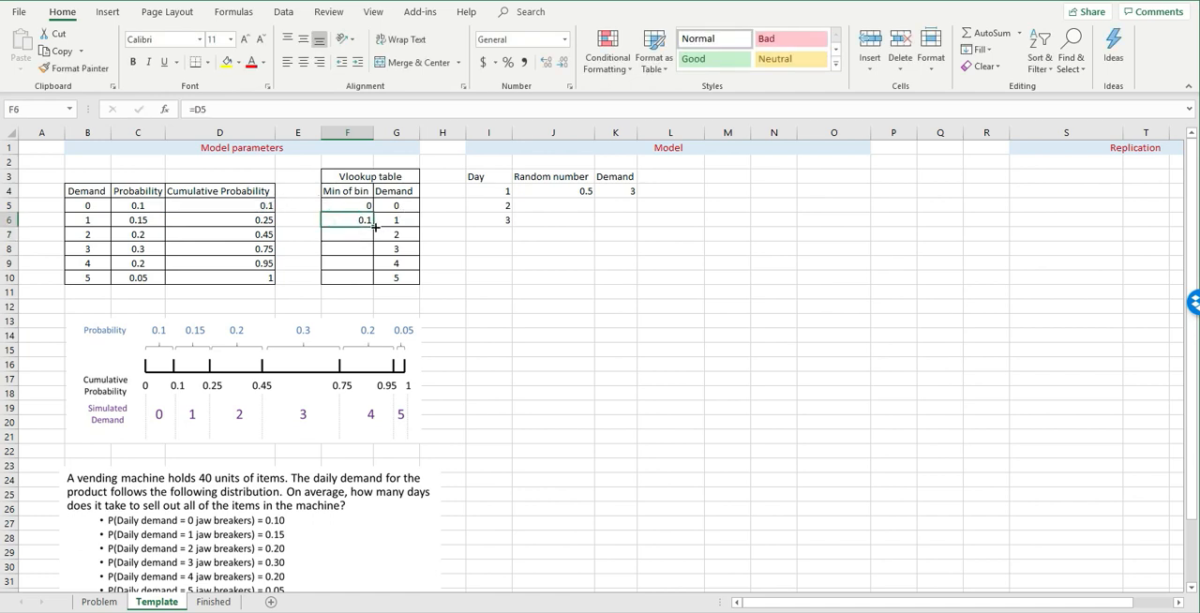
{"action": "left_click_drag", "start_coordinate": [373, 227], "coordinate": [375, 283]}
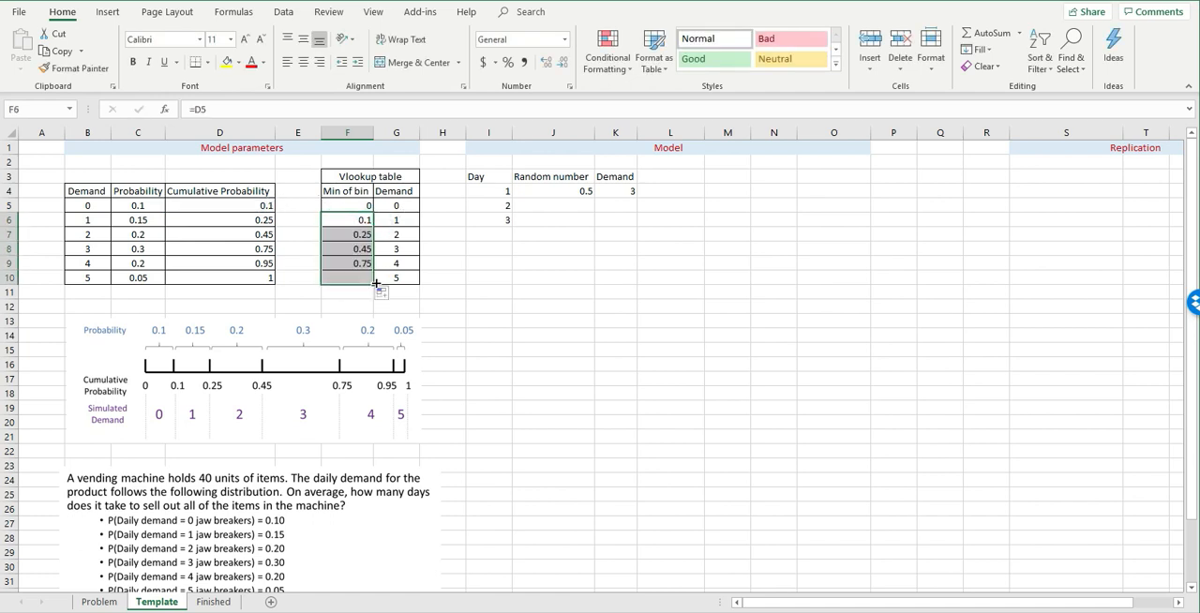
{"action": "left_click", "coordinate": [394, 259]}
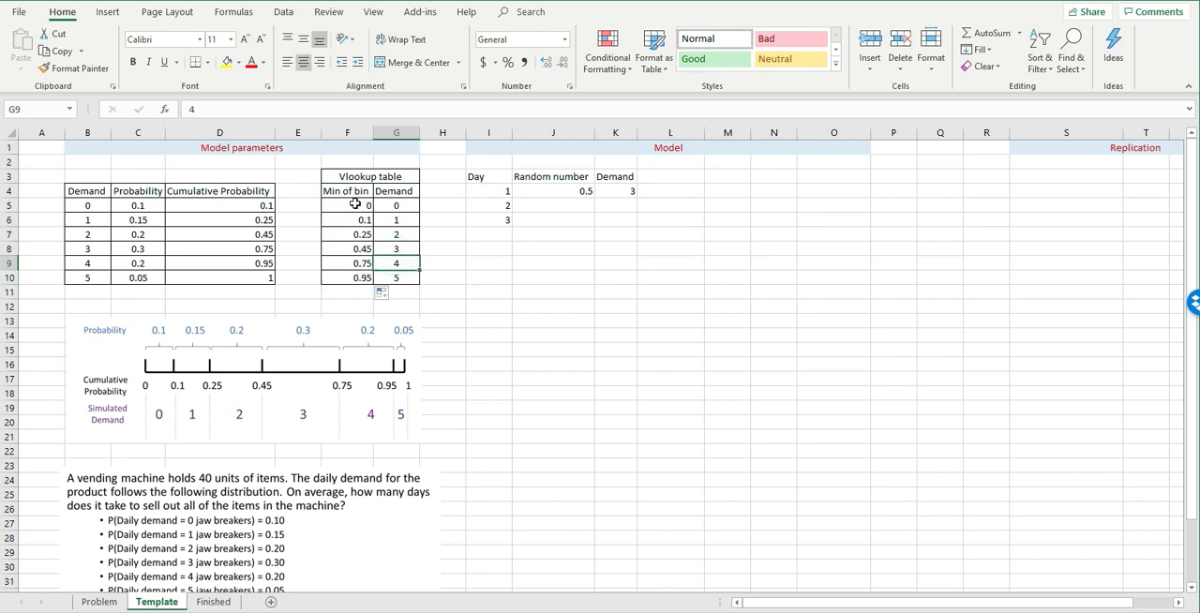
{"action": "left_click", "coordinate": [375, 201]}
{"action": "left_click", "coordinate": [365, 218]}
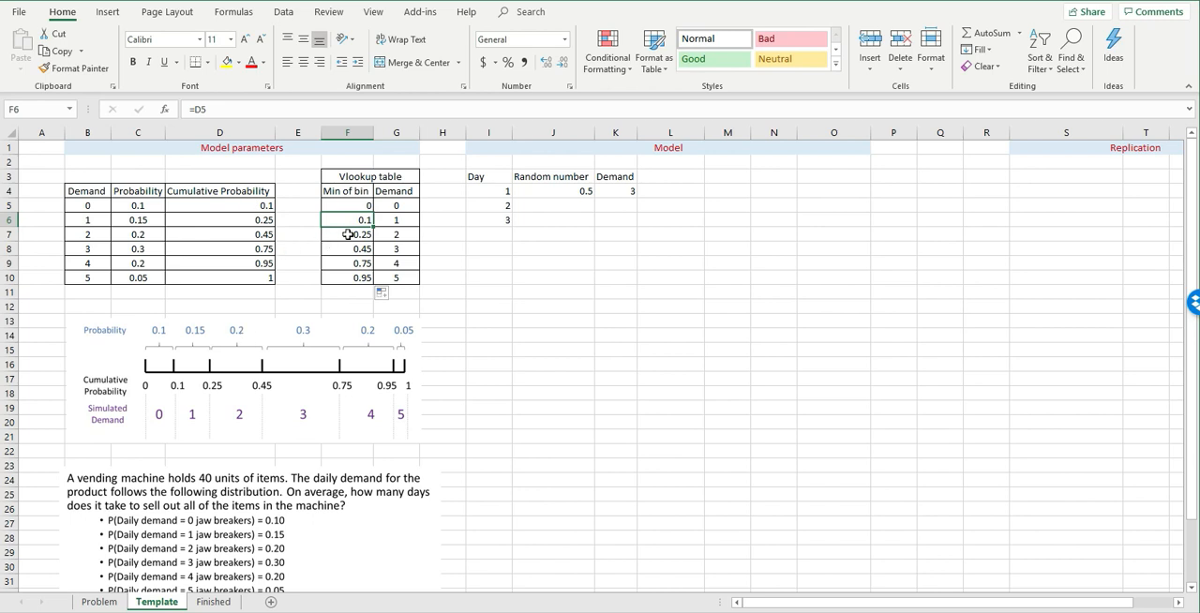
{"action": "left_click", "coordinate": [523, 268]}
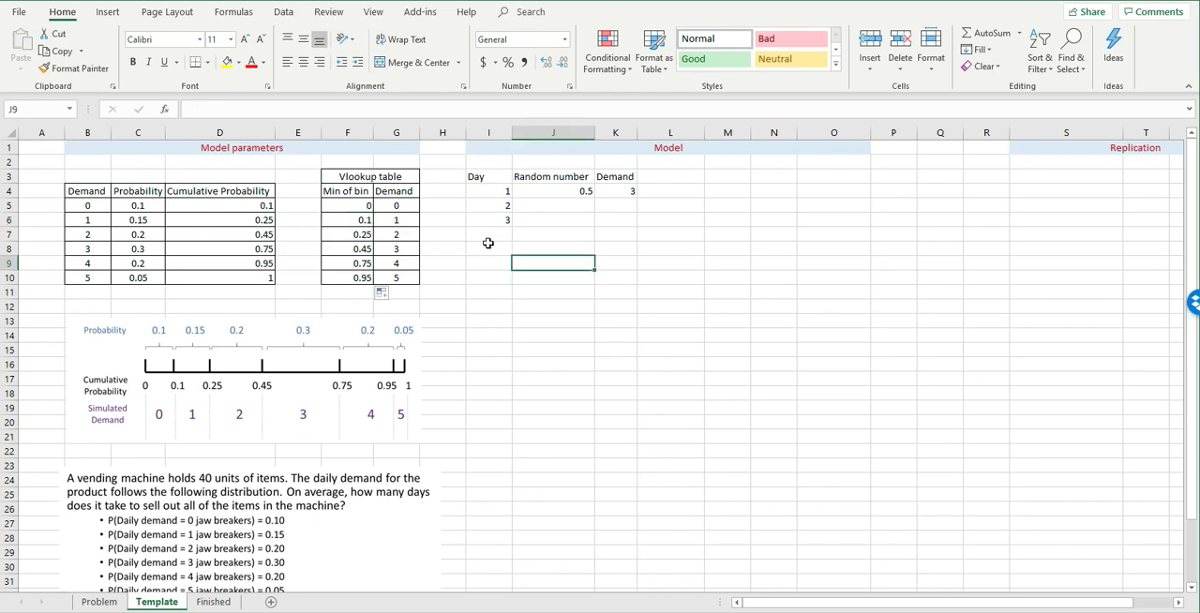
- Replace the demand in K4 with a VLOOKUP formula that looks up J4 in the table F5:G10
{"action": "left_click", "coordinate": [621, 192]}
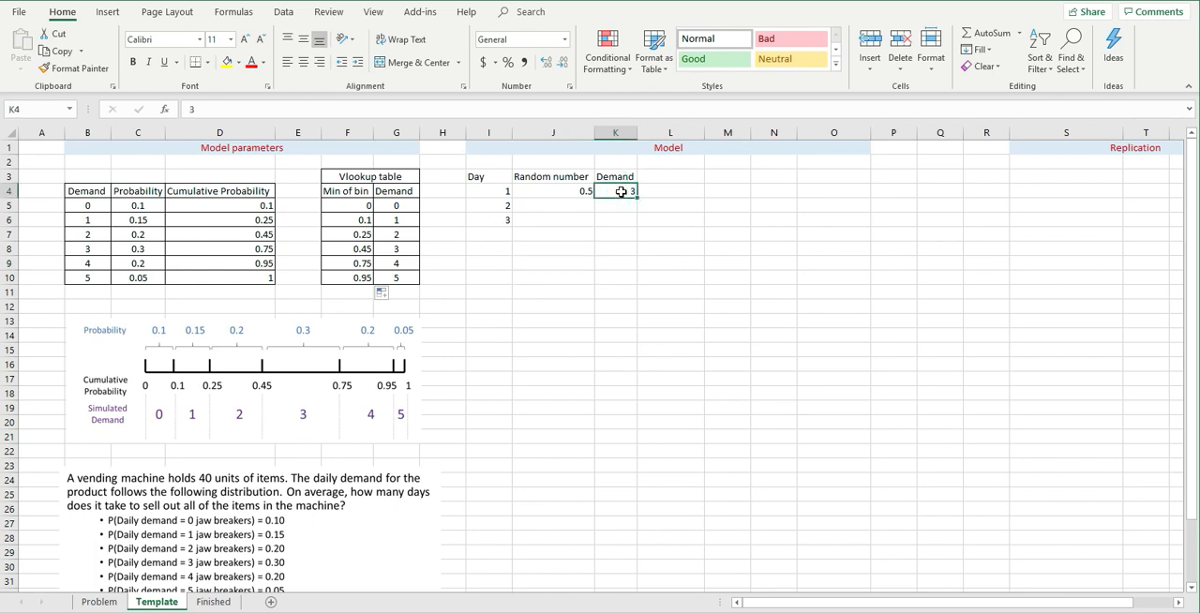
{"action": "key", "text": "Delete"}
{"action": "left_click", "coordinate": [254, 109]}
{"action": "type", "text": "="}
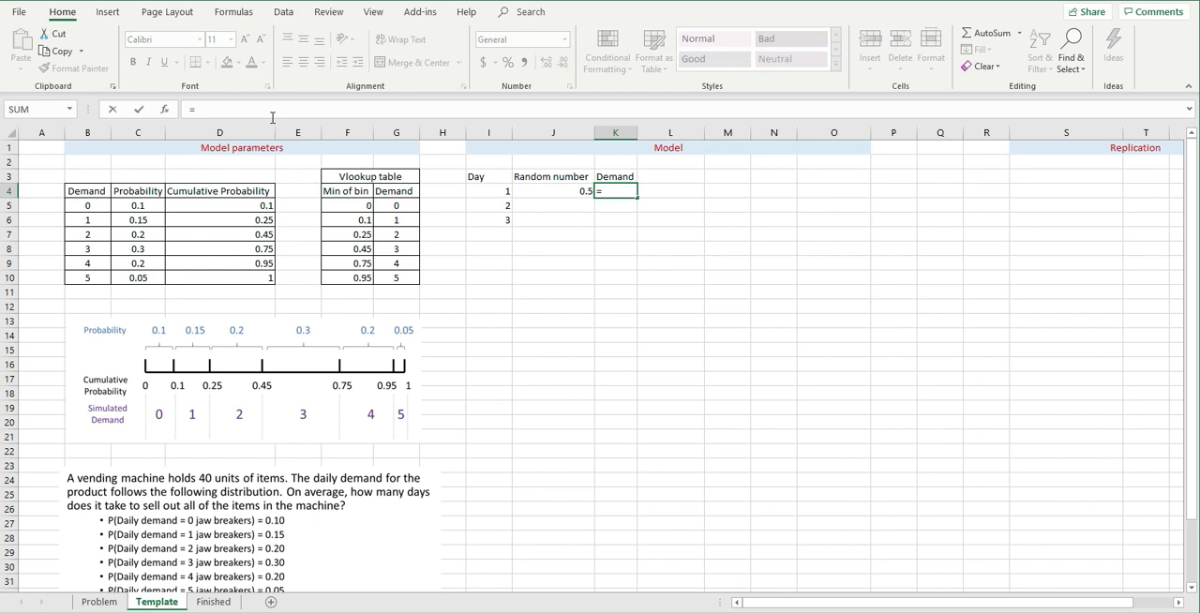
{"action": "type", "text": "vlookup"}
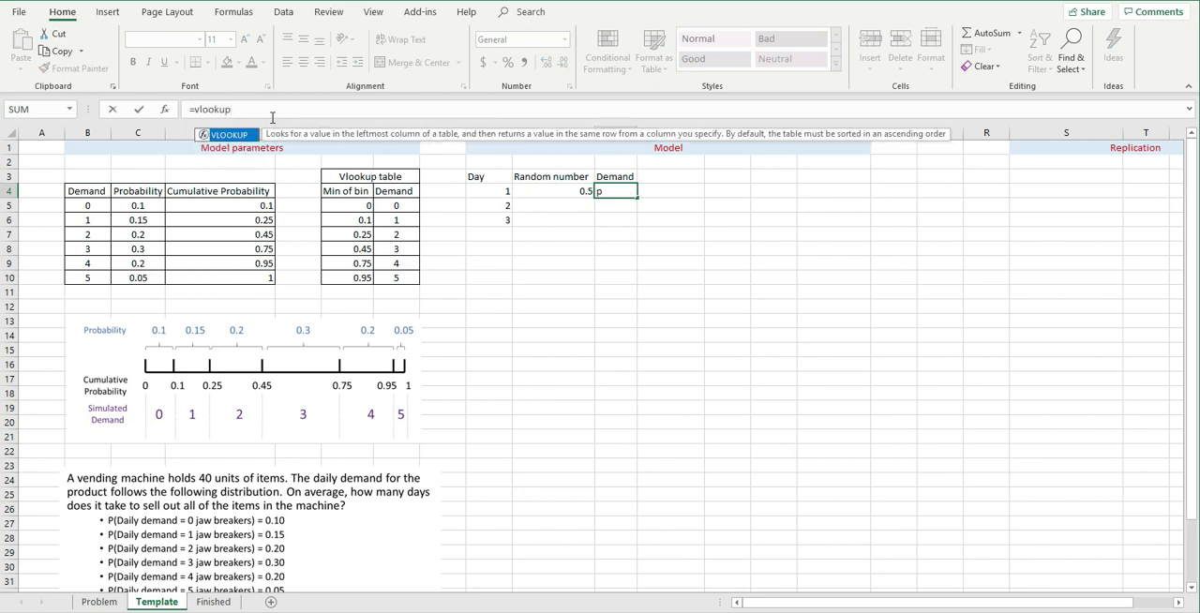
{"action": "type", "text": "("}
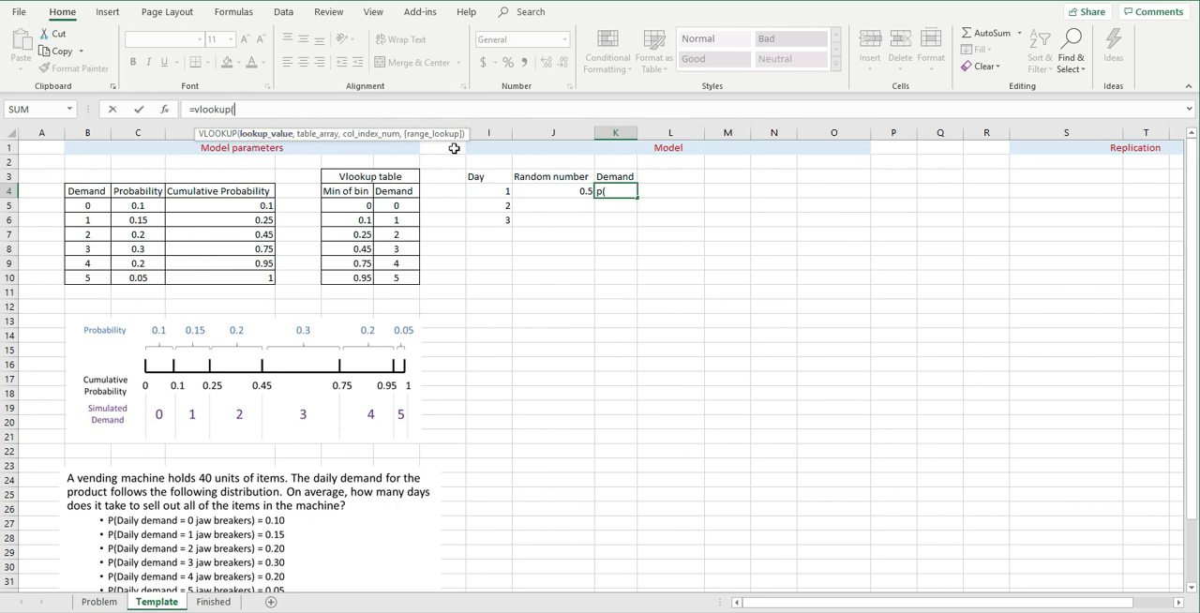
{"action": "left_click", "coordinate": [557, 192]}
{"action": "type", "text": ","}
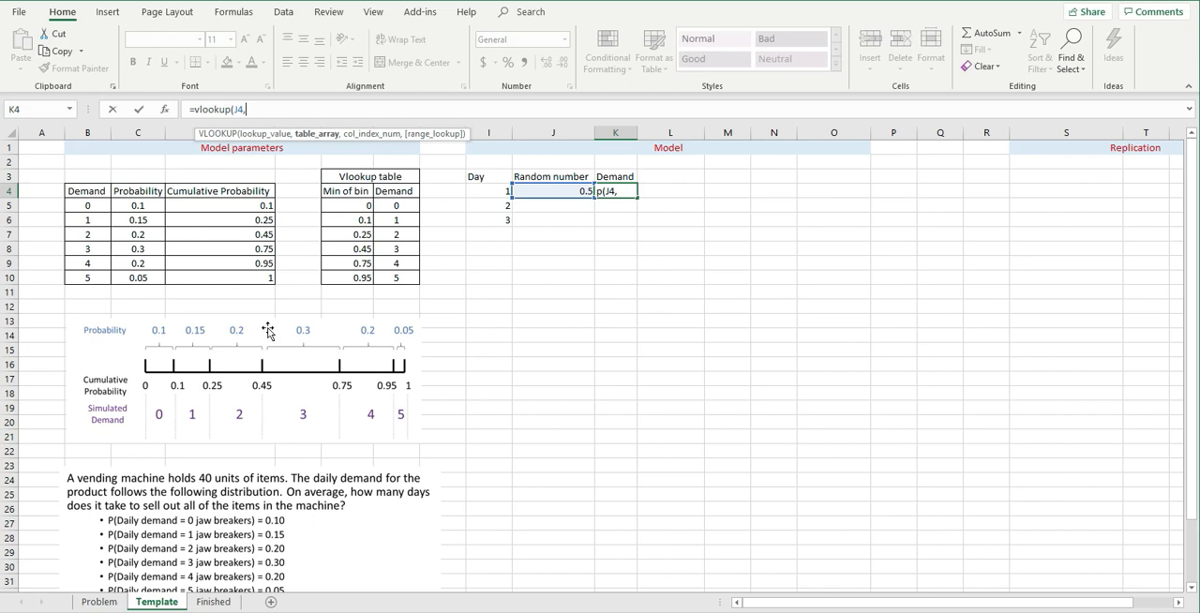
{"action": "left_click_drag", "start_coordinate": [343, 204], "coordinate": [388, 278]}
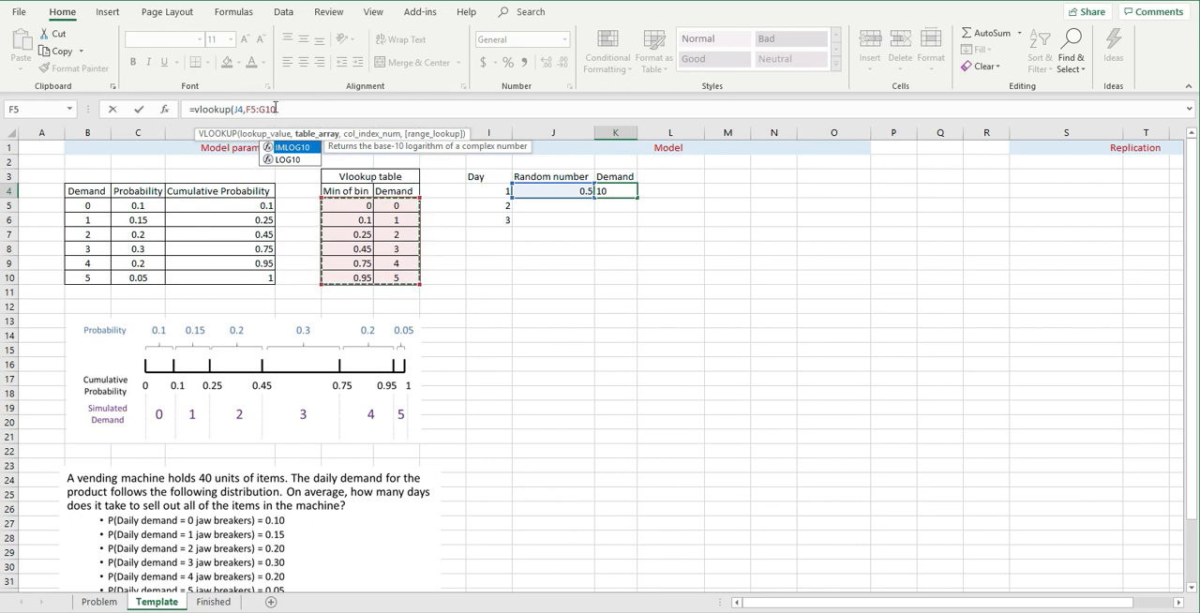
- Make the VLOOKUP table range in K4 absolute as $F$5:$G$10
{"action": "left_click", "coordinate": [253, 110]}
{"action": "key", "text": "F4"}
{"action": "left_click", "coordinate": [279, 110]}
{"action": "left_click", "coordinate": [300, 110]}
{"action": "key", "text": "F4"}
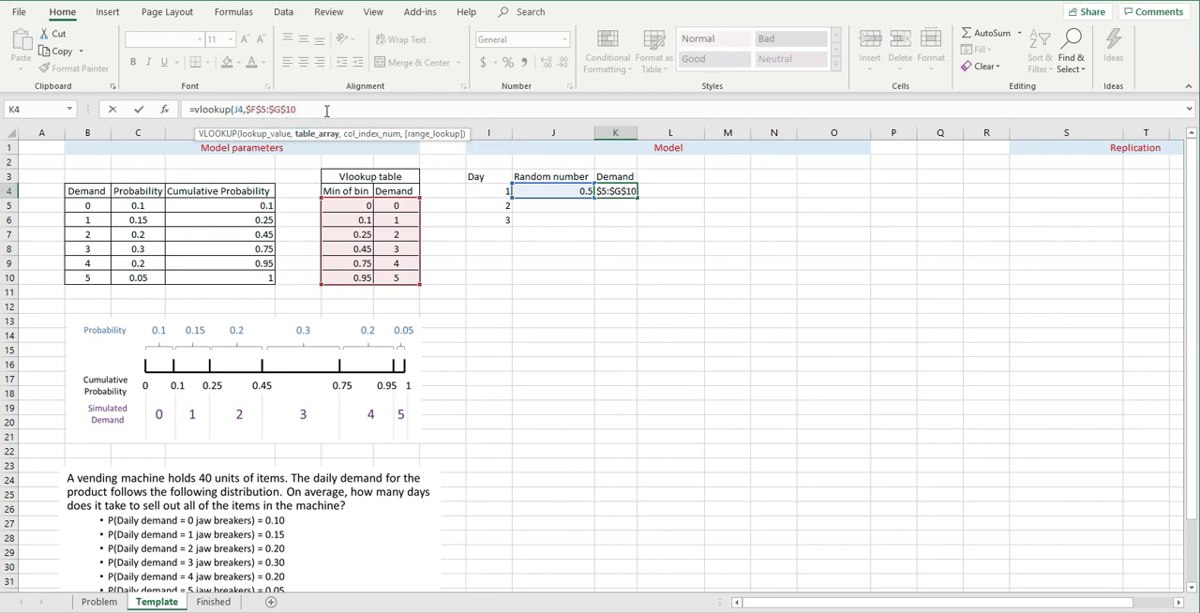
- Complete the K4 formula with column index 2 and approximate match TRUE, giving =VLOOKUP(J4,$F$5:$G$10,2,TRUE)
{"action": "type", "text": ",2"}
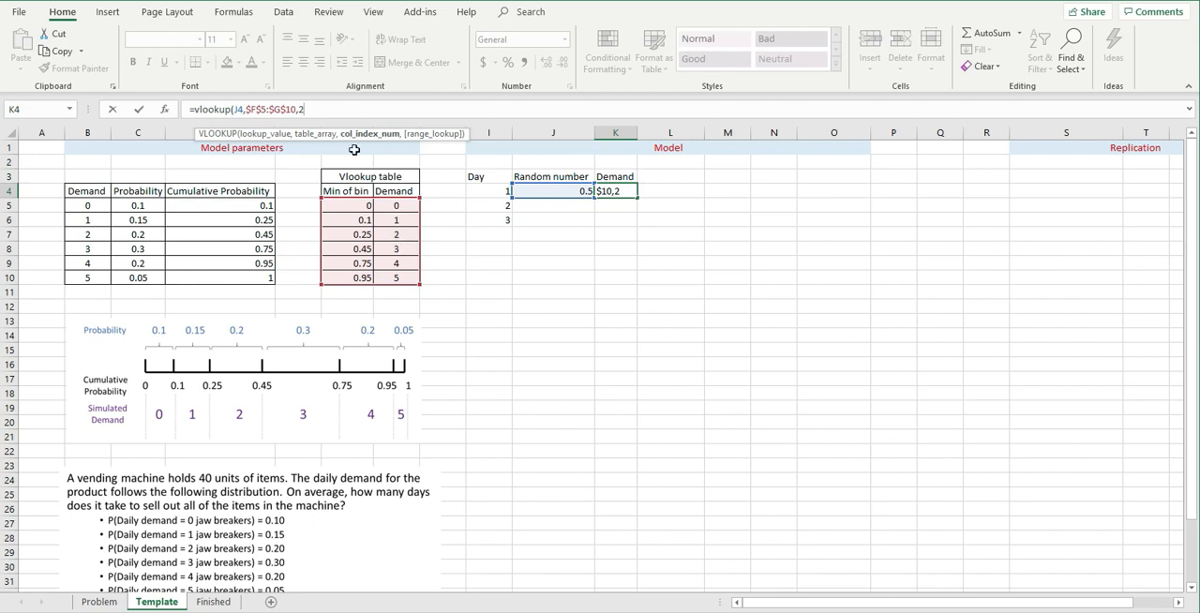
{"action": "left_click", "coordinate": [323, 110]}
{"action": "type", "text": ","}
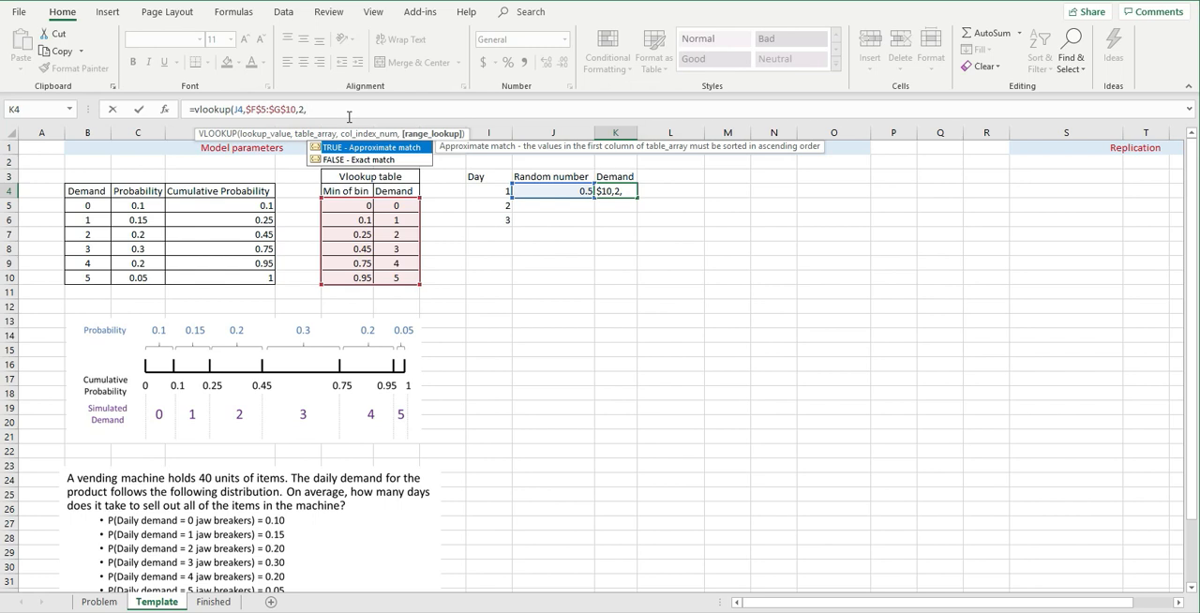
{"action": "type", "text": "e"}
{"action": "type", "text": ")"}
{"action": "key", "text": "Return"}
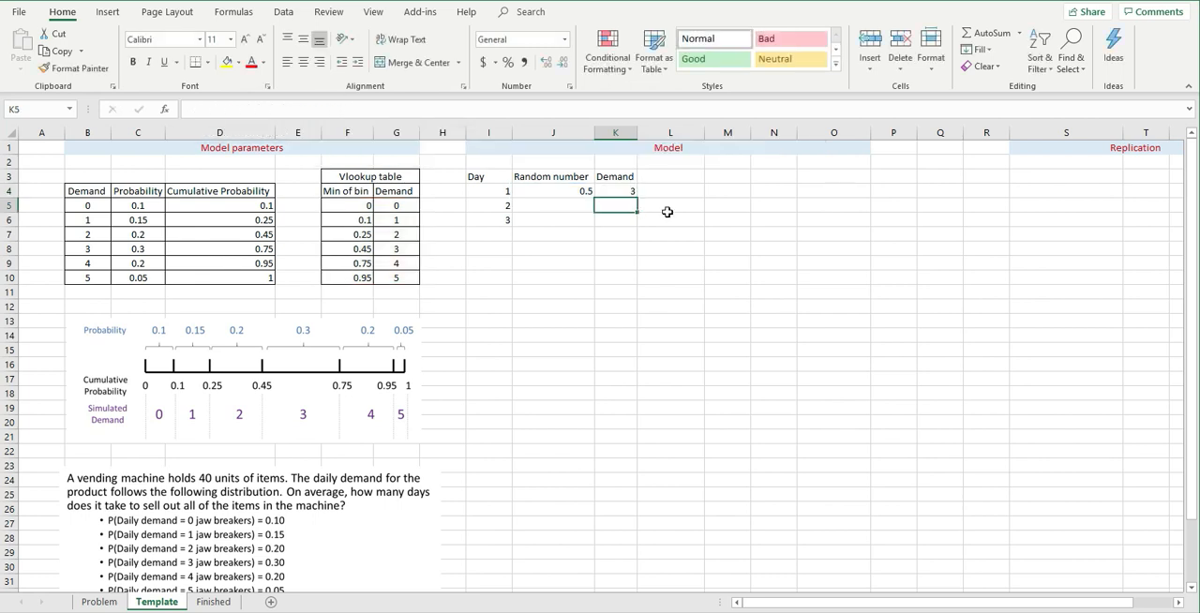
{"action": "left_click", "coordinate": [627, 234]}
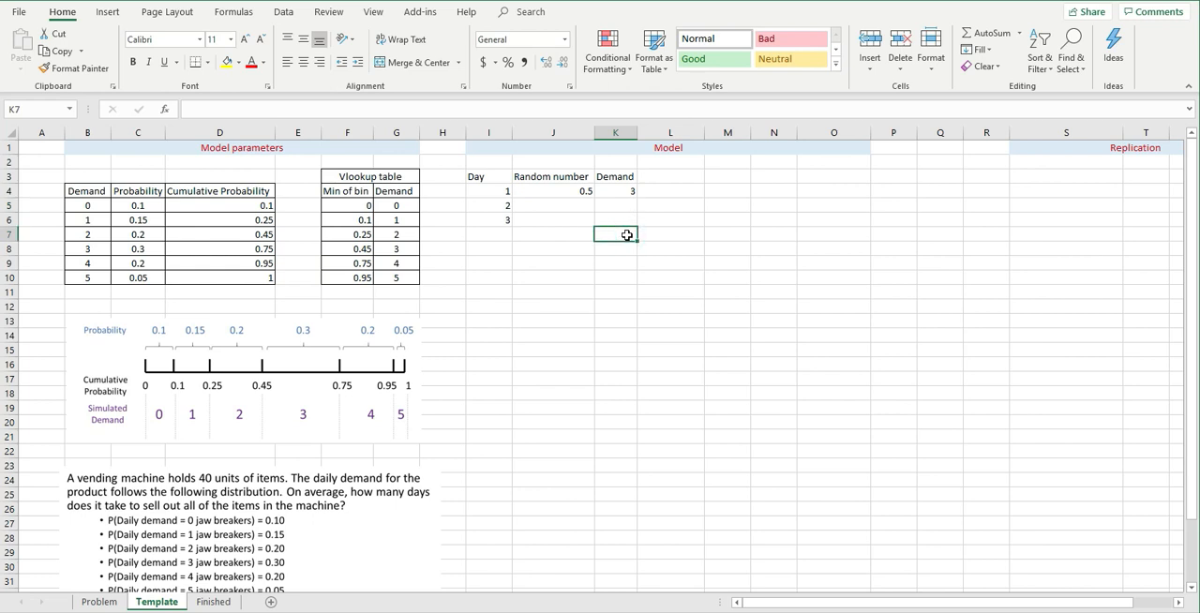
{"action": "left_click", "coordinate": [606, 192]}
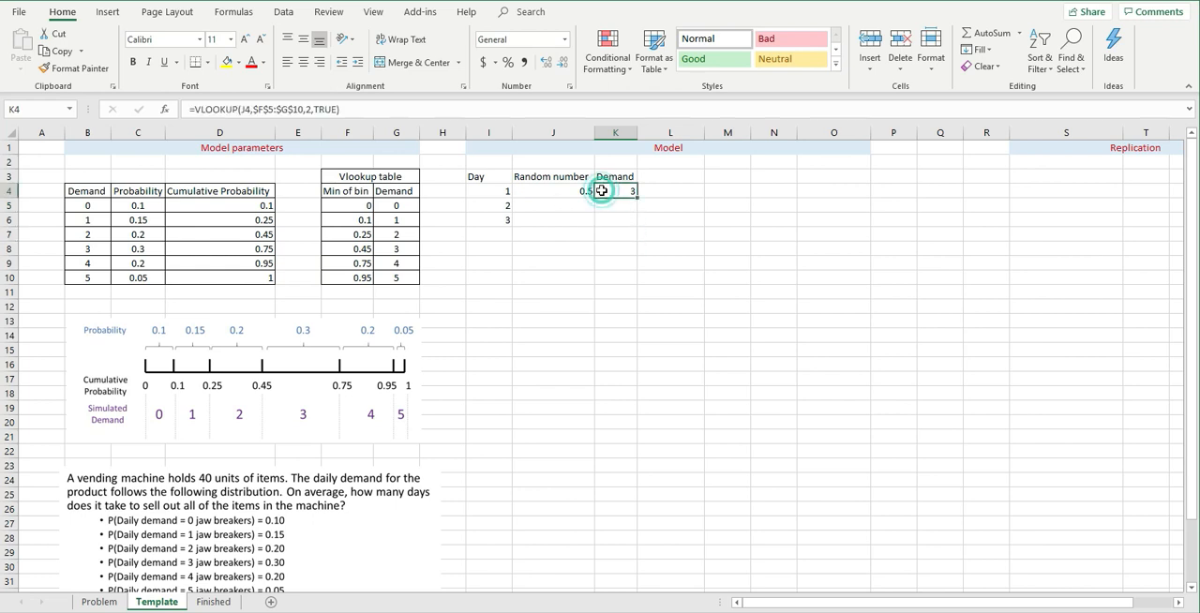
- Replace day 1's fixed random number in J4 with =RAND()
{"action": "left_click", "coordinate": [550, 191]}
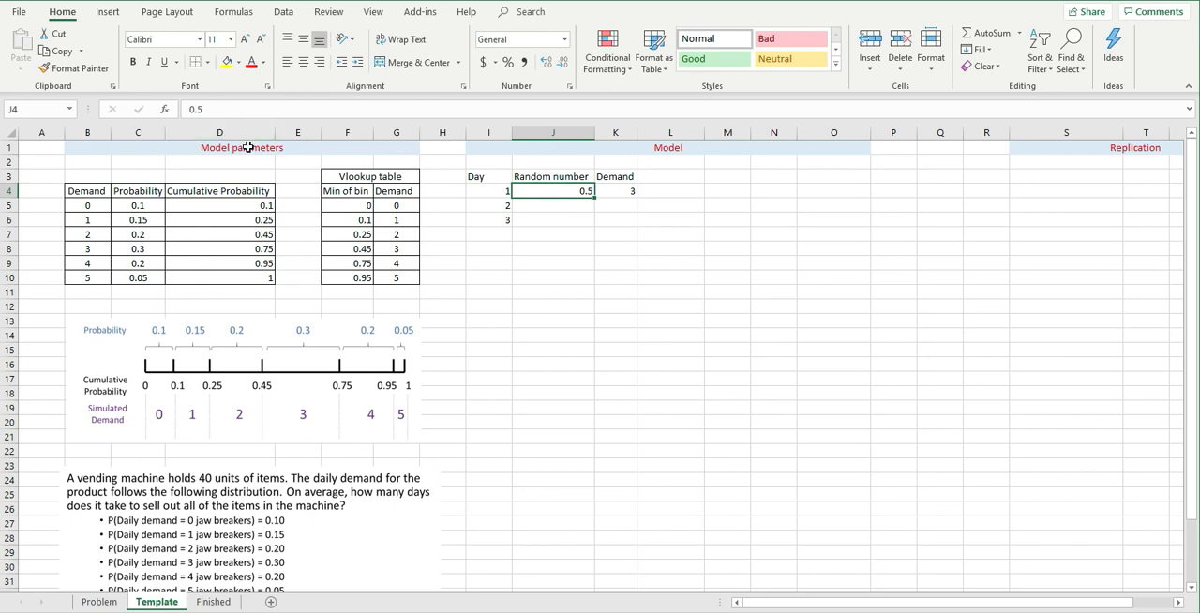
{"action": "type", "text": "=ra"}
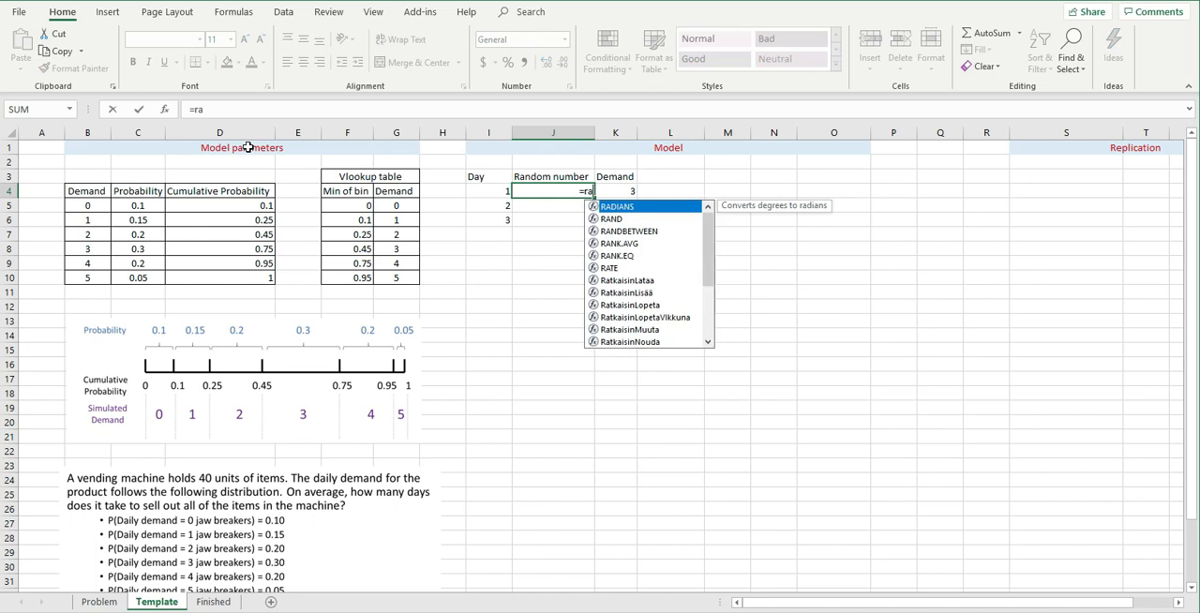
{"action": "type", "text": "nd()"}
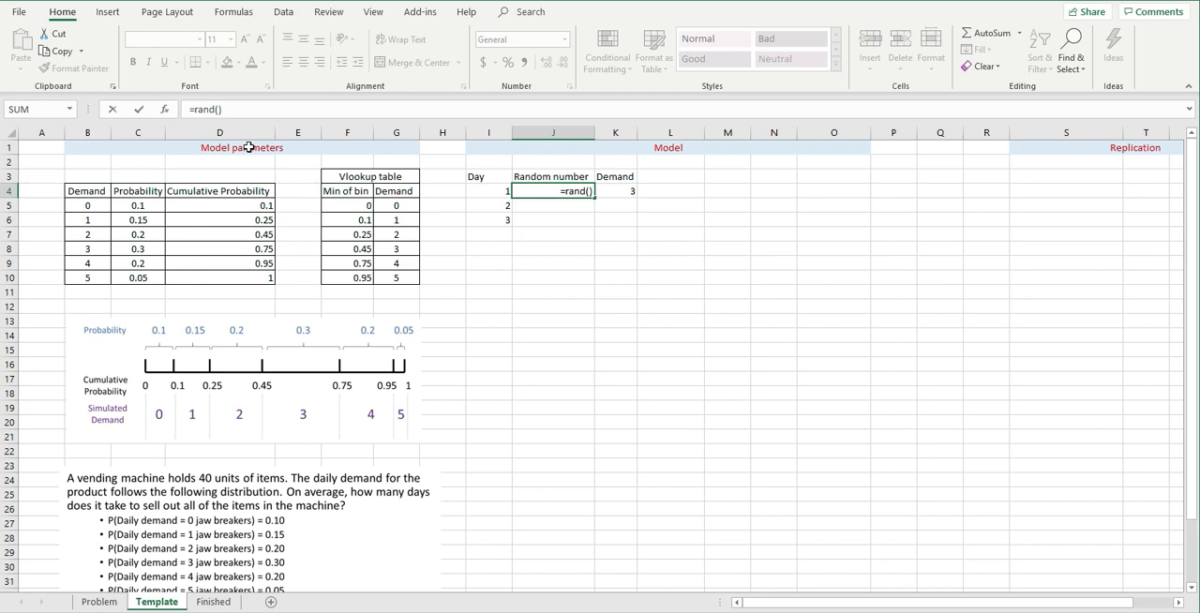
{"action": "key", "text": "Return"}
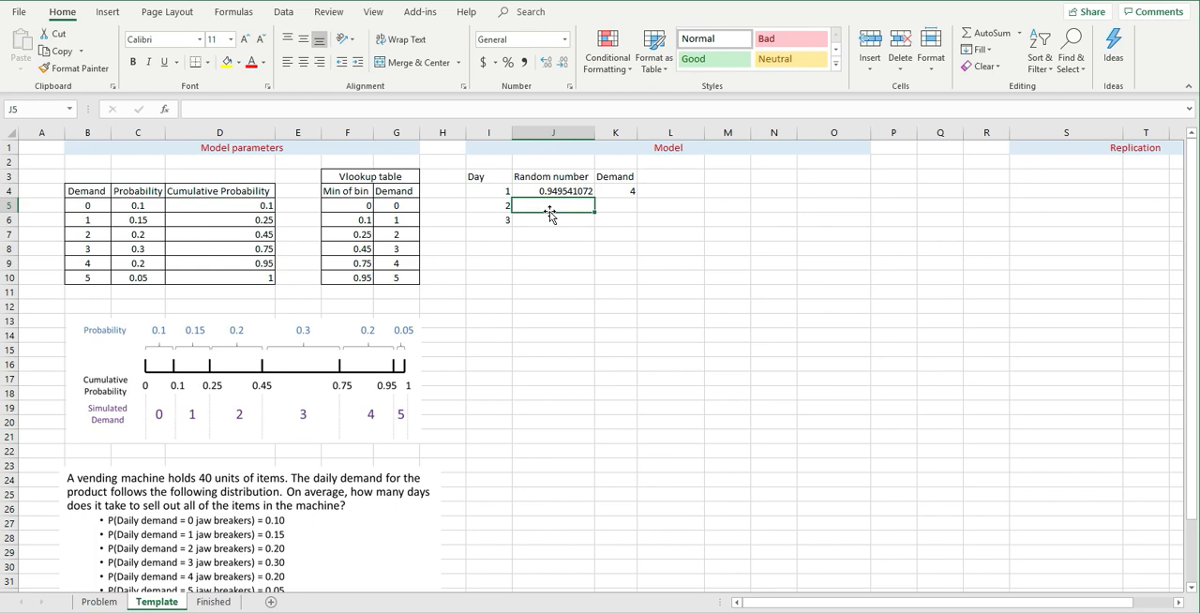
- Recalculate the sheet several times to test day 1's random number and demand, and review the formulas in J4 and K4
{"action": "key", "text": "F9"}
{"action": "key", "text": "F9"}
{"action": "key", "text": "F9"}
{"action": "key", "text": "F9"}
{"action": "key", "text": "F9"}
{"action": "key", "text": "F9"}
{"action": "key", "text": "F9"}
{"action": "key", "text": "F9"}
{"action": "key", "text": "F9"}
{"action": "left_click", "coordinate": [572, 192]}
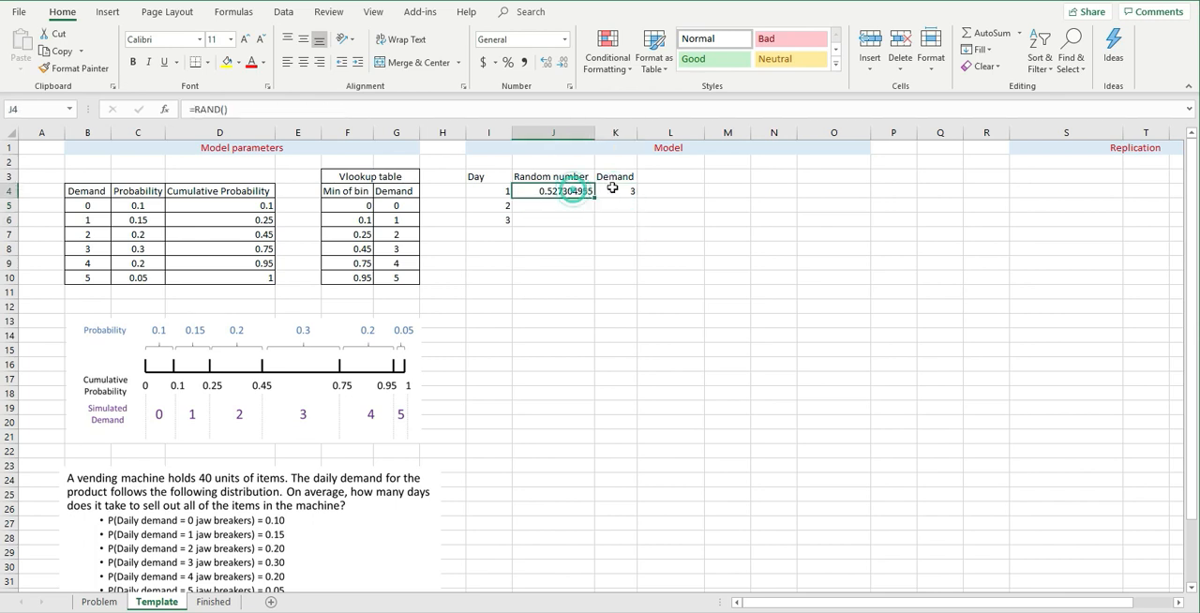
{"action": "left_click_drag", "start_coordinate": [612, 188], "coordinate": [615, 190]}
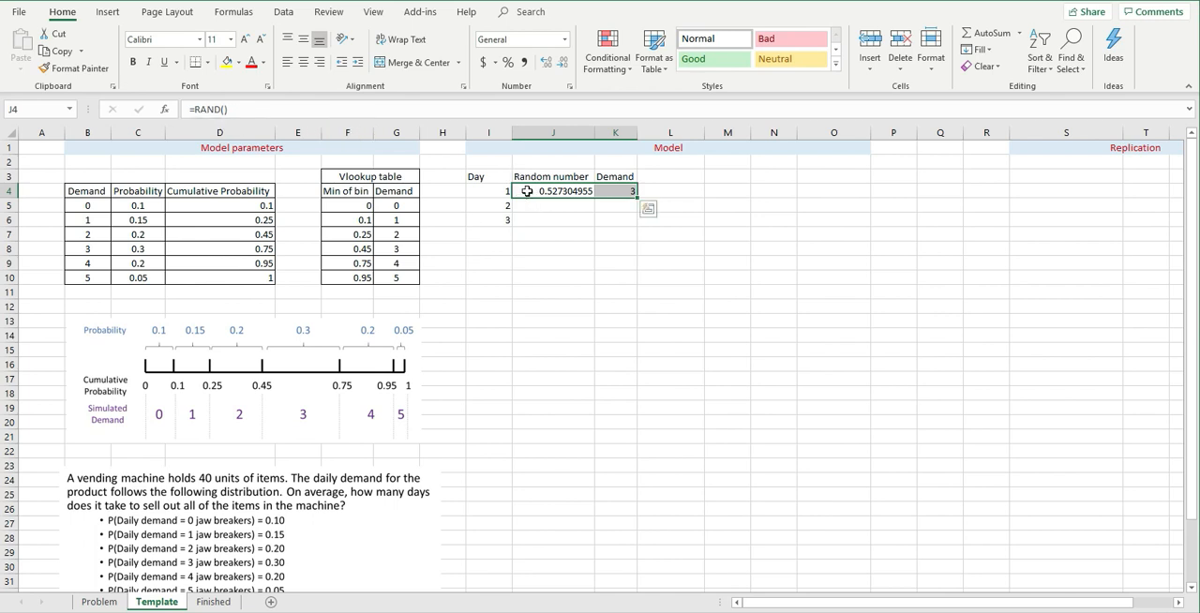
{"action": "left_click", "coordinate": [621, 194]}
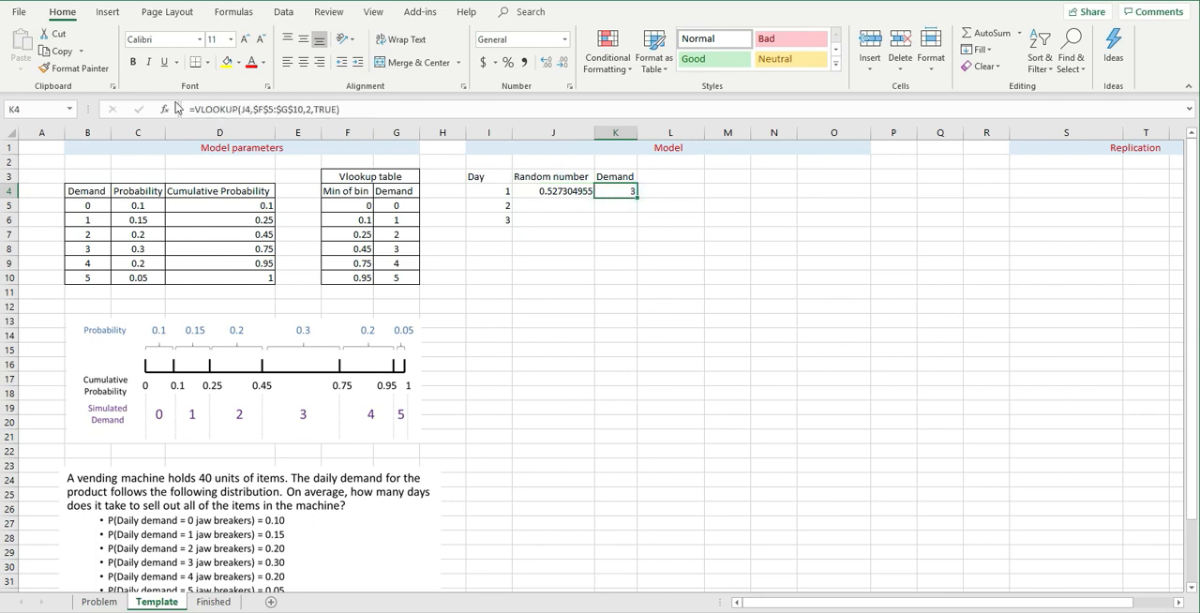